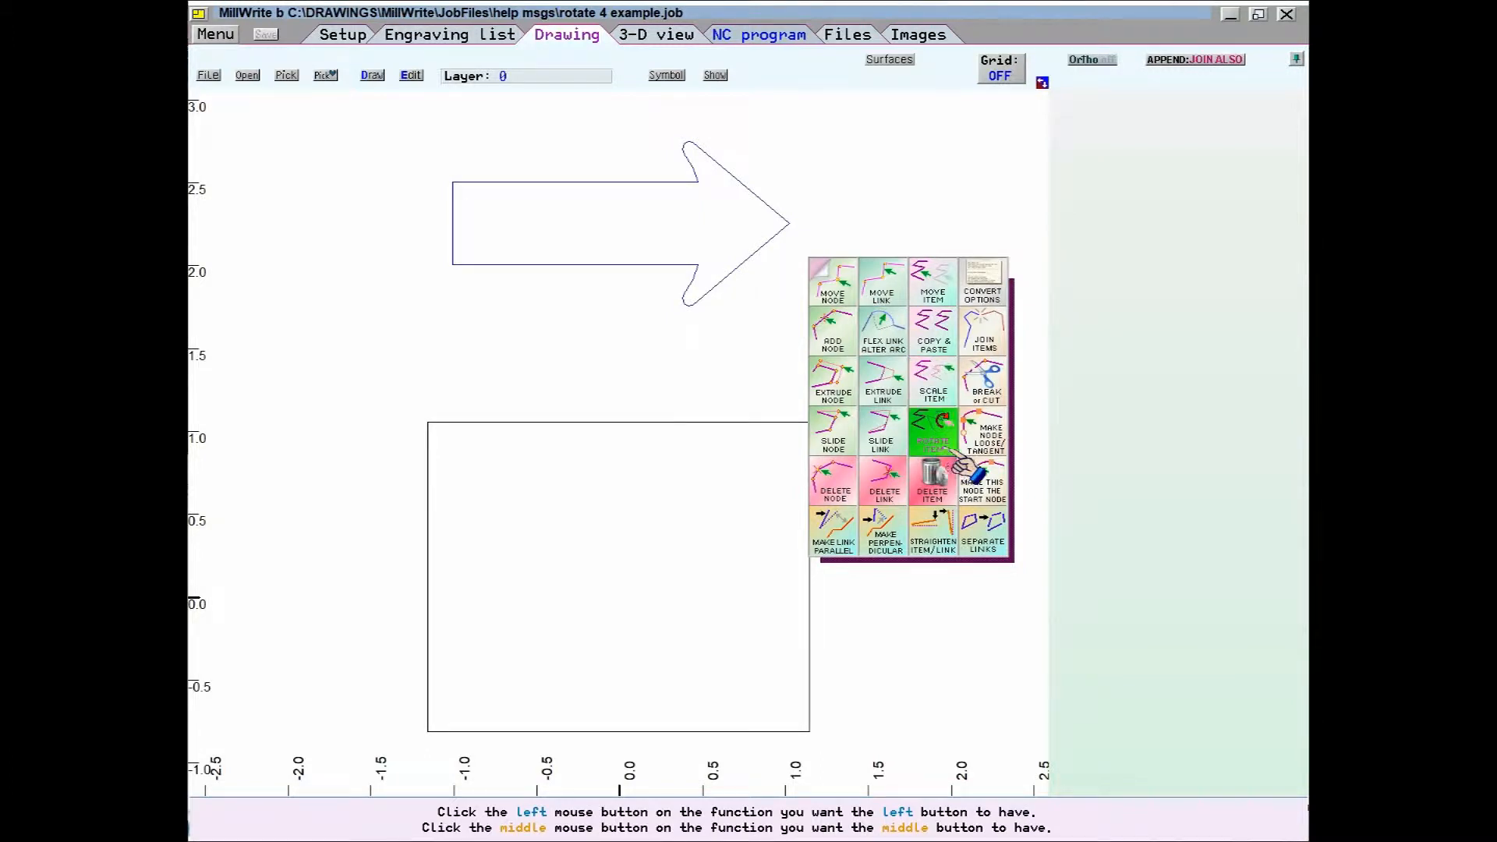
# - Rotate the arrow 35° about a point on its head's lower edge and move it into the rectangle
pyautogui.click(818, 267)
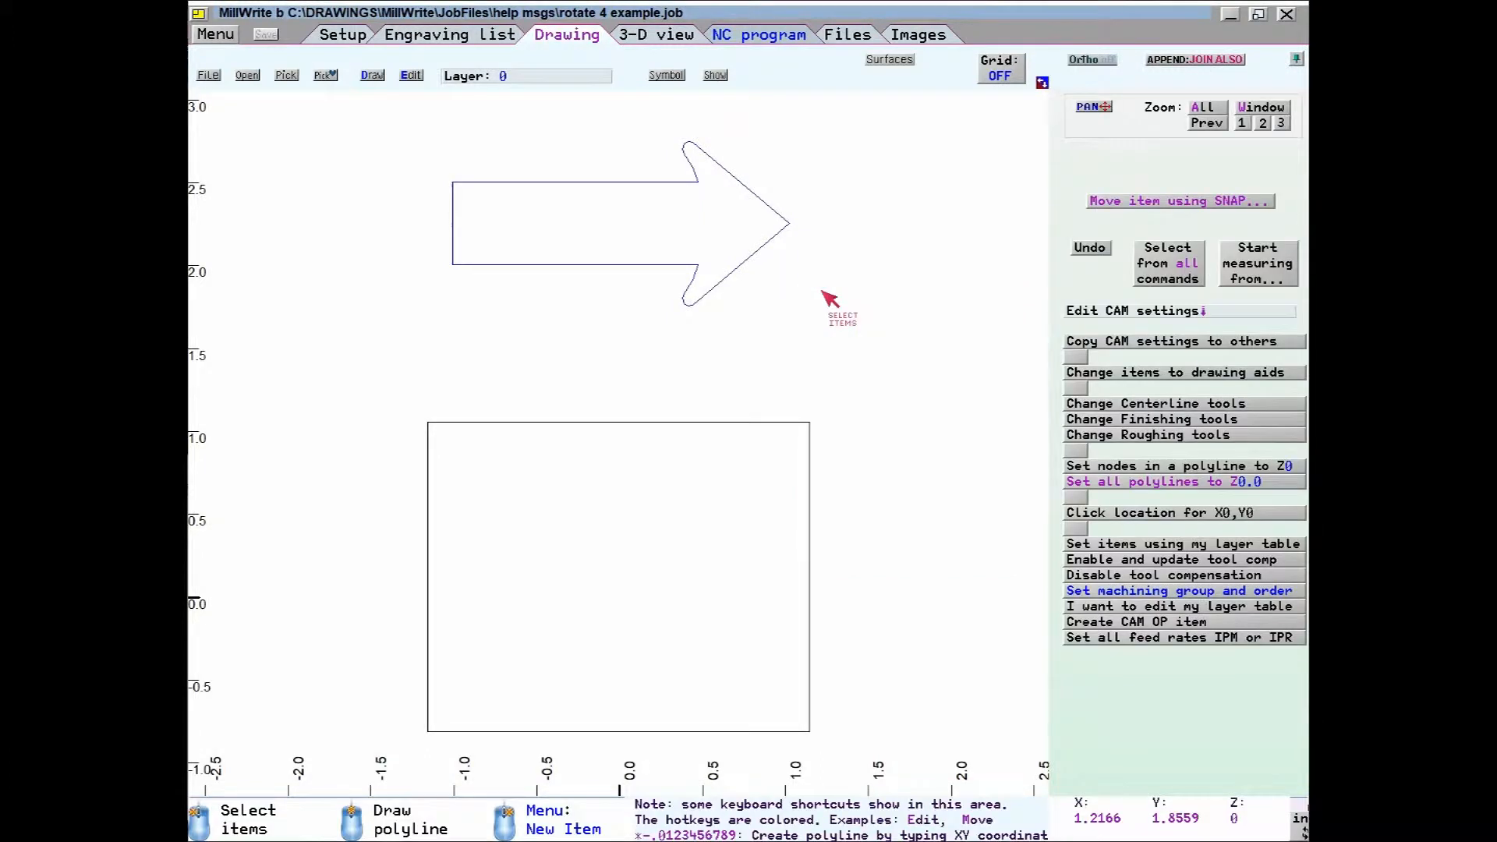
pyautogui.click(752, 266)
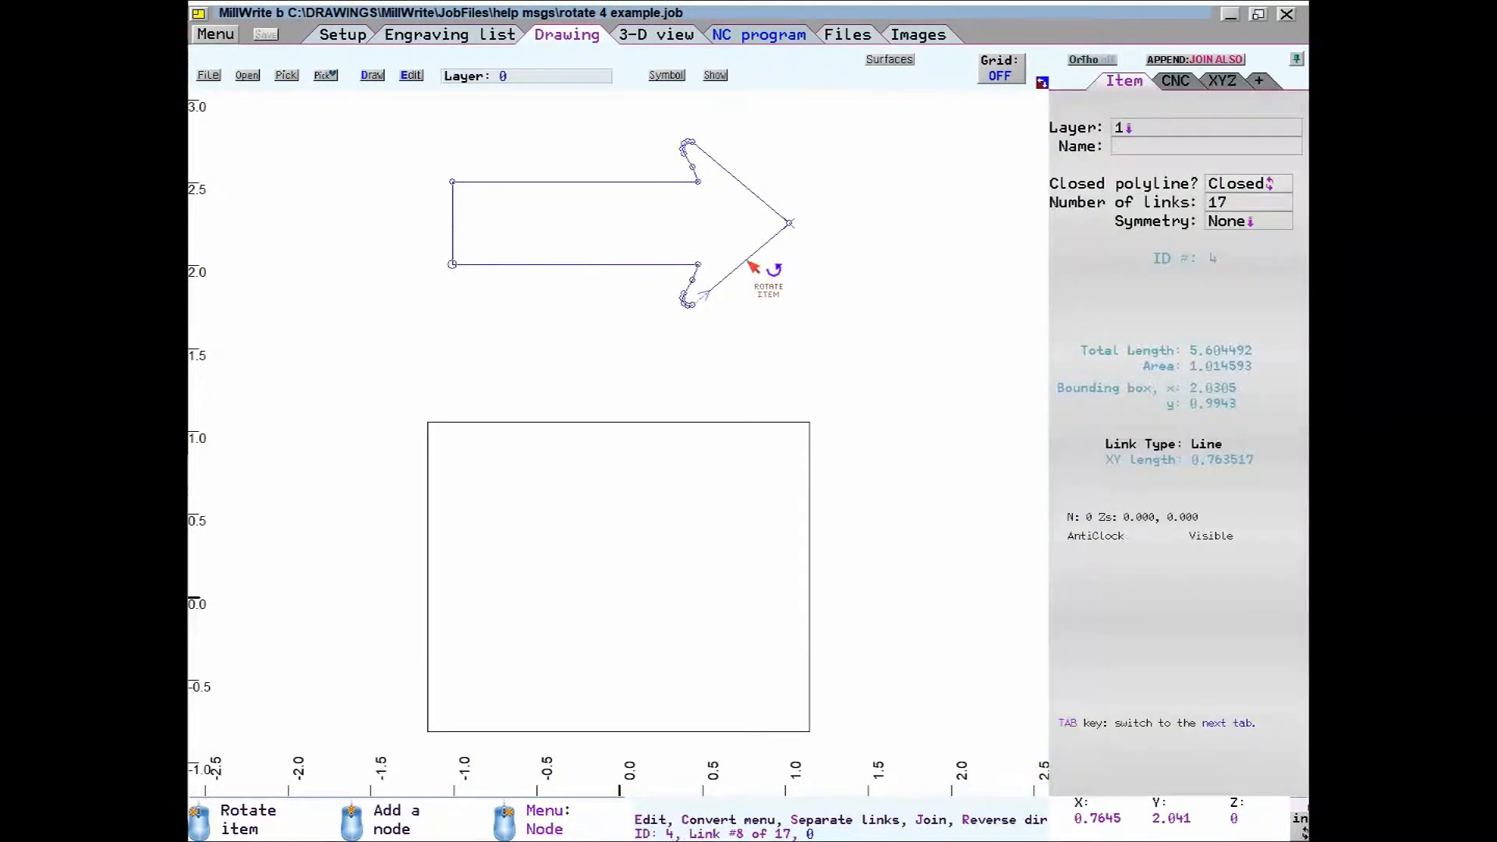
pyautogui.click(751, 266)
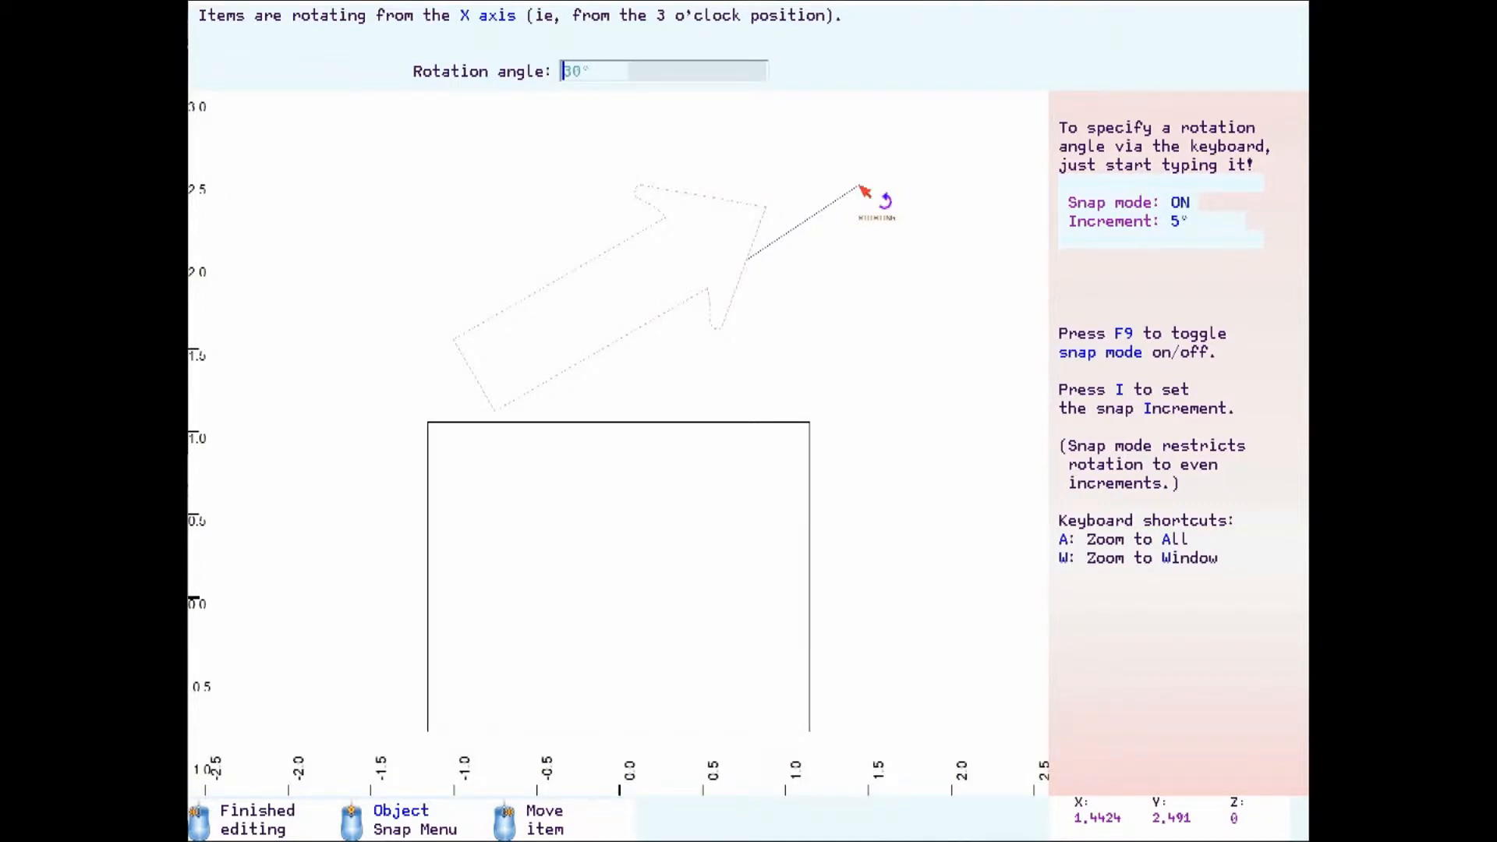
pyautogui.rightClick(864, 189)
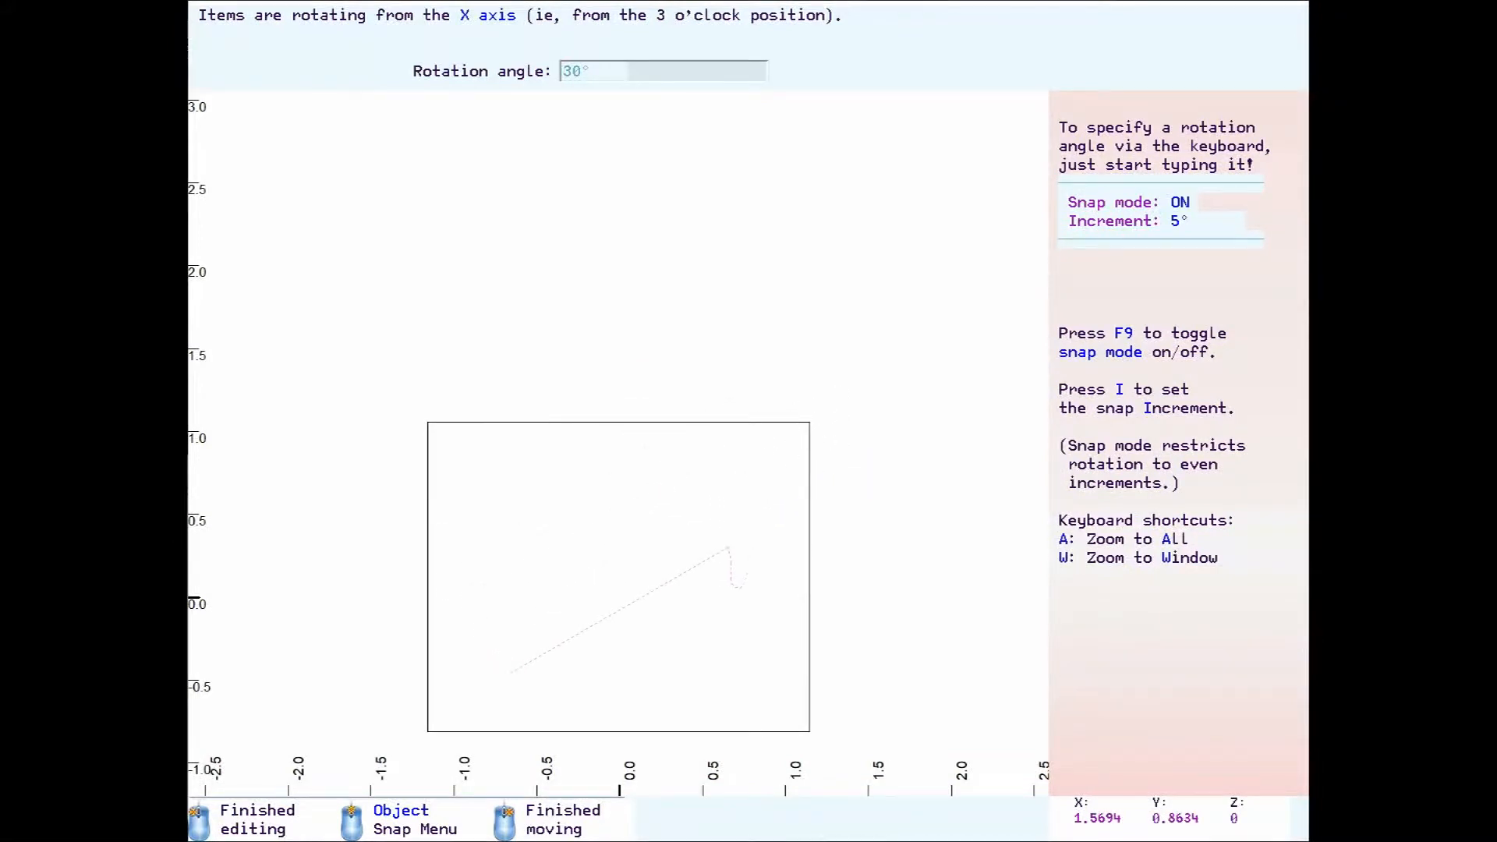
pyautogui.click(890, 461)
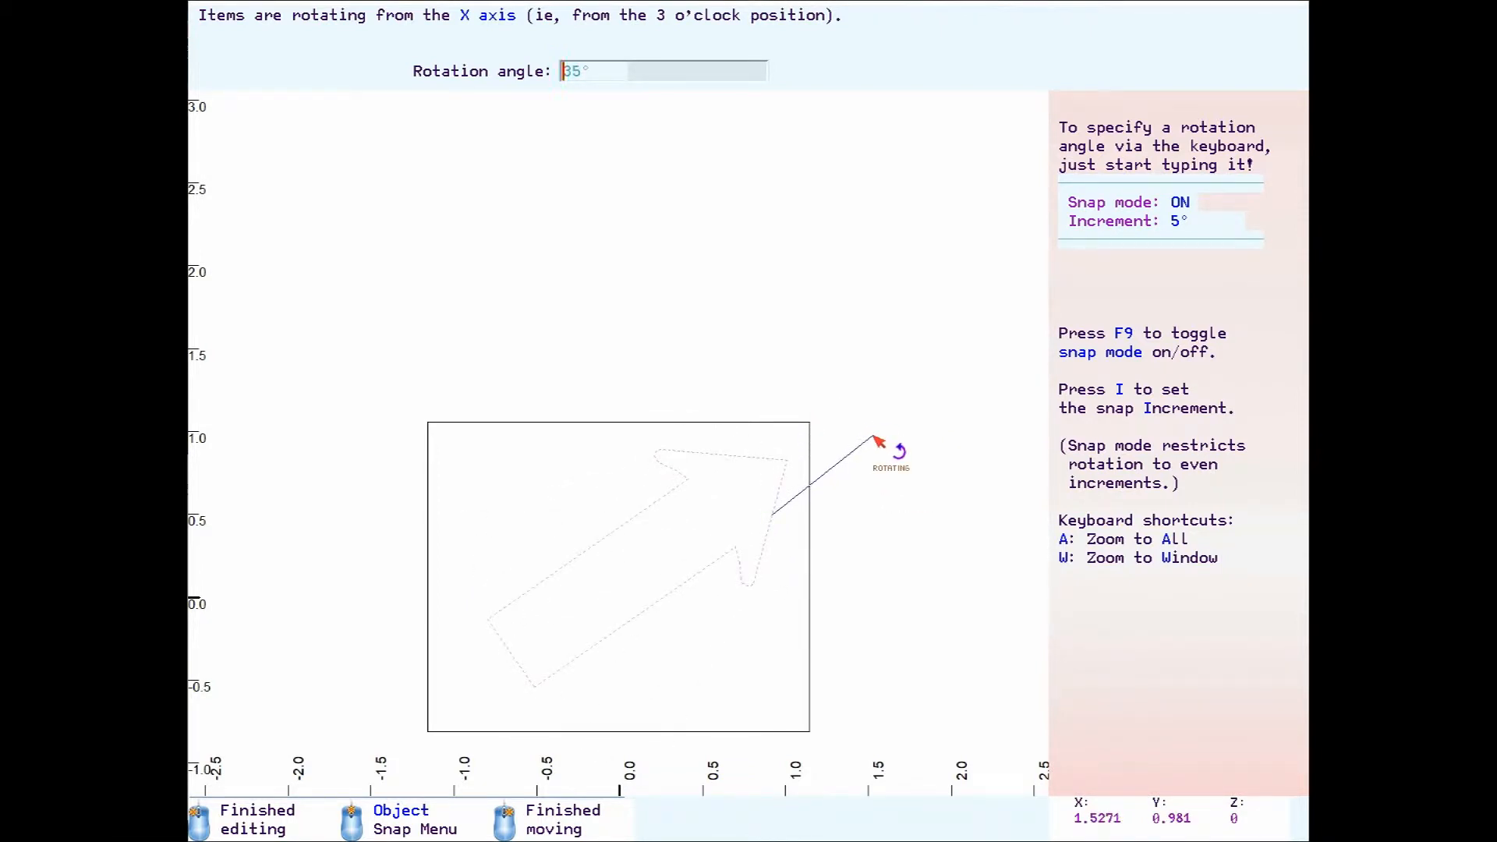
pyautogui.click(879, 442)
# - Rotate the arrow by 310° about its tip and move it above the rectangle
pyautogui.click(787, 462)
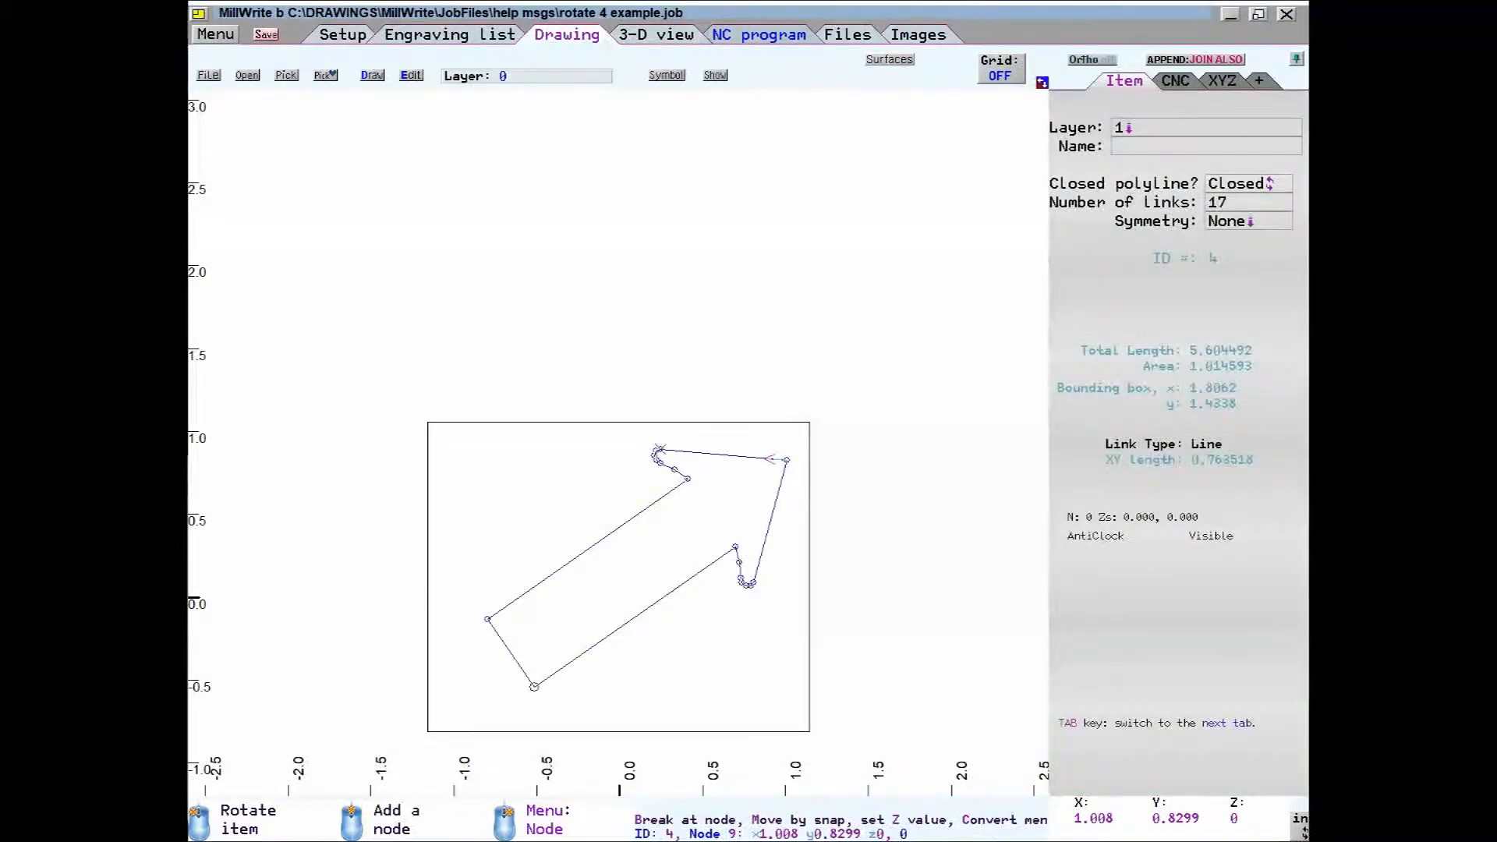
pyautogui.click(789, 462)
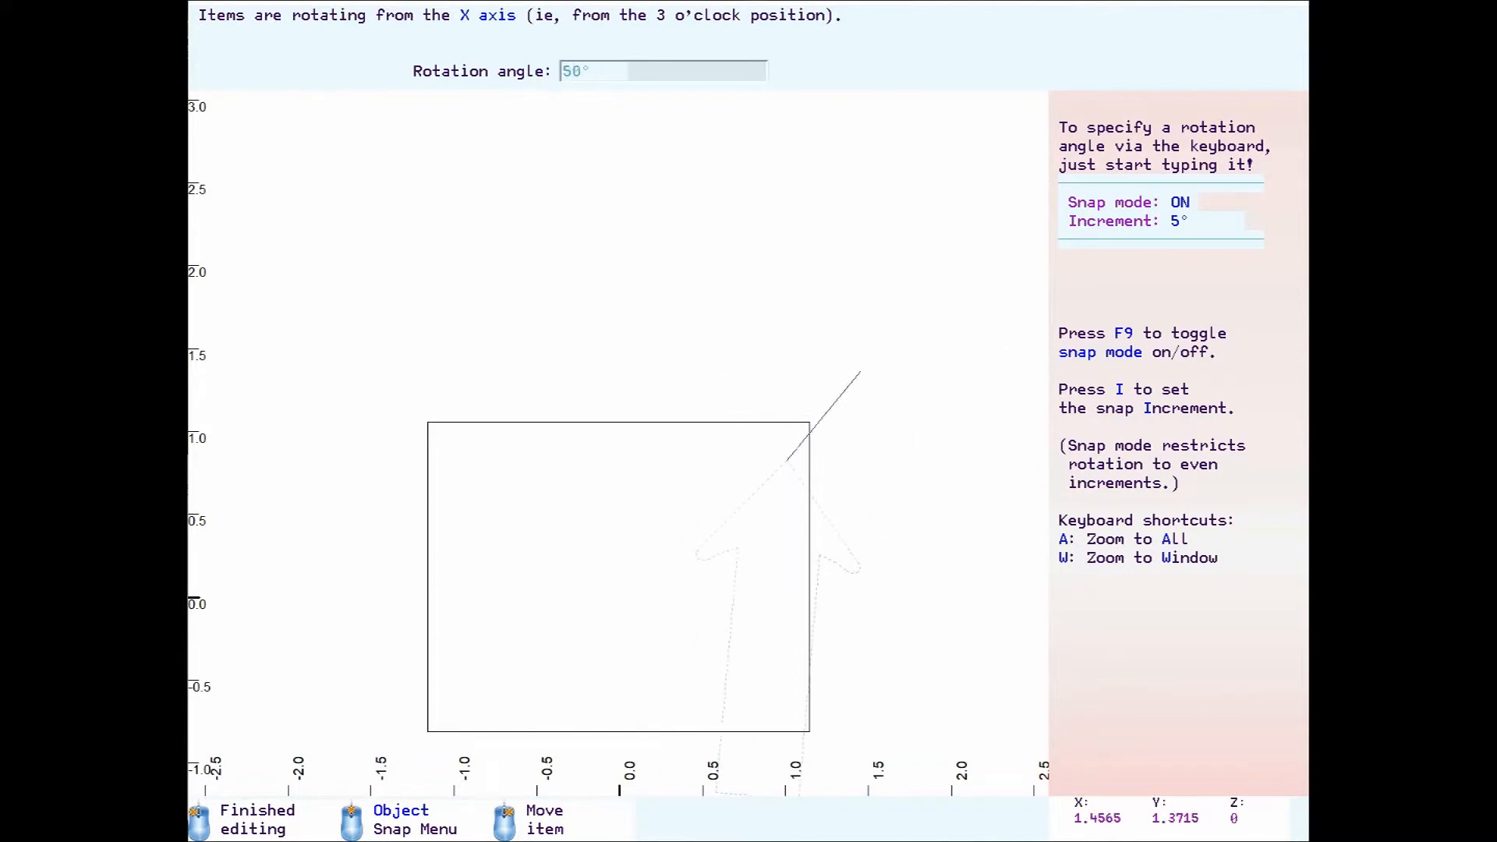
pyautogui.click(914, 494)
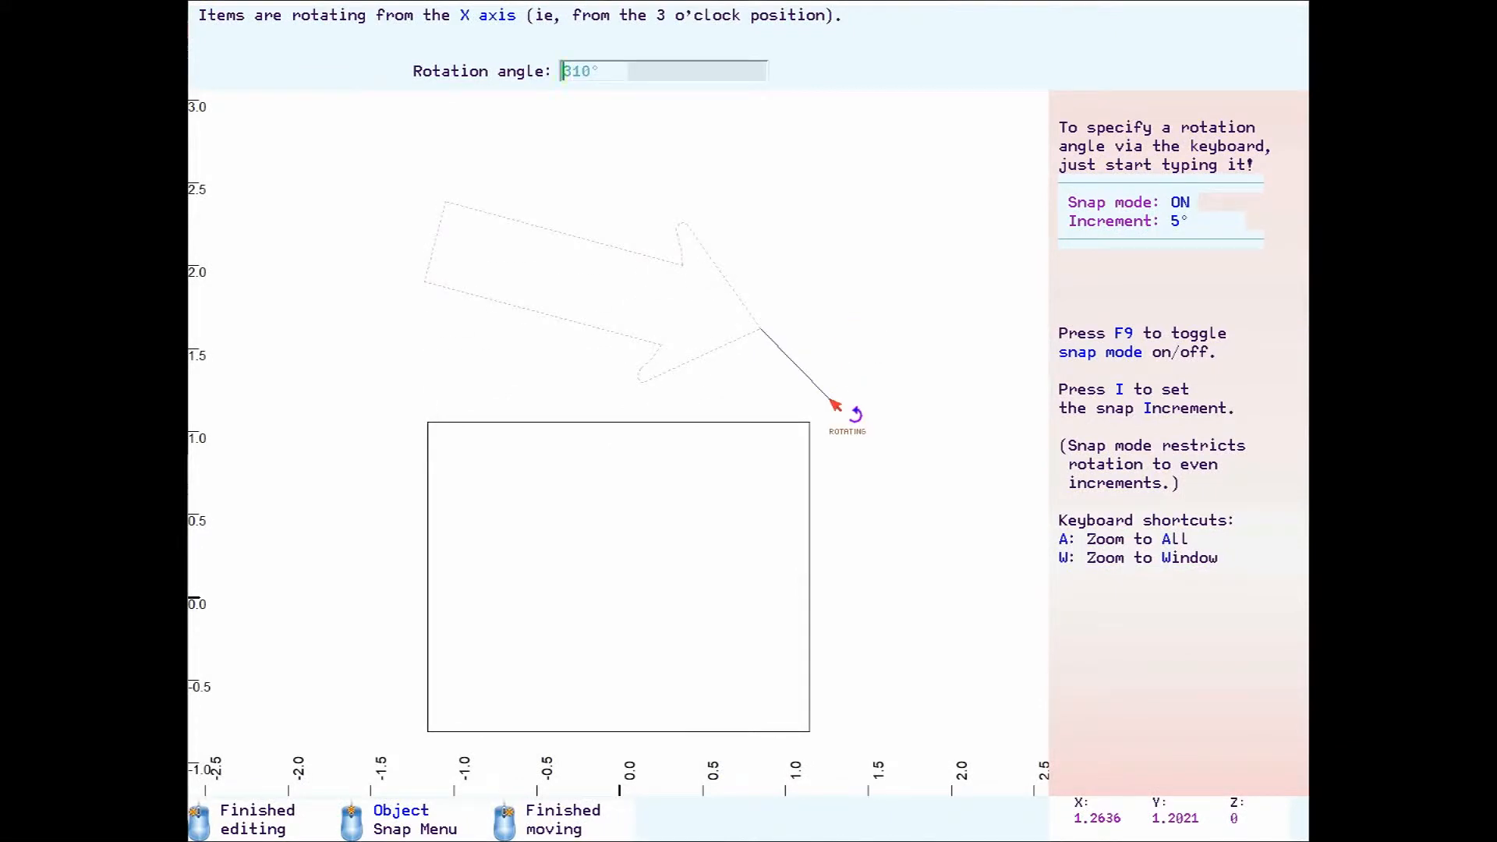
pyautogui.click(834, 404)
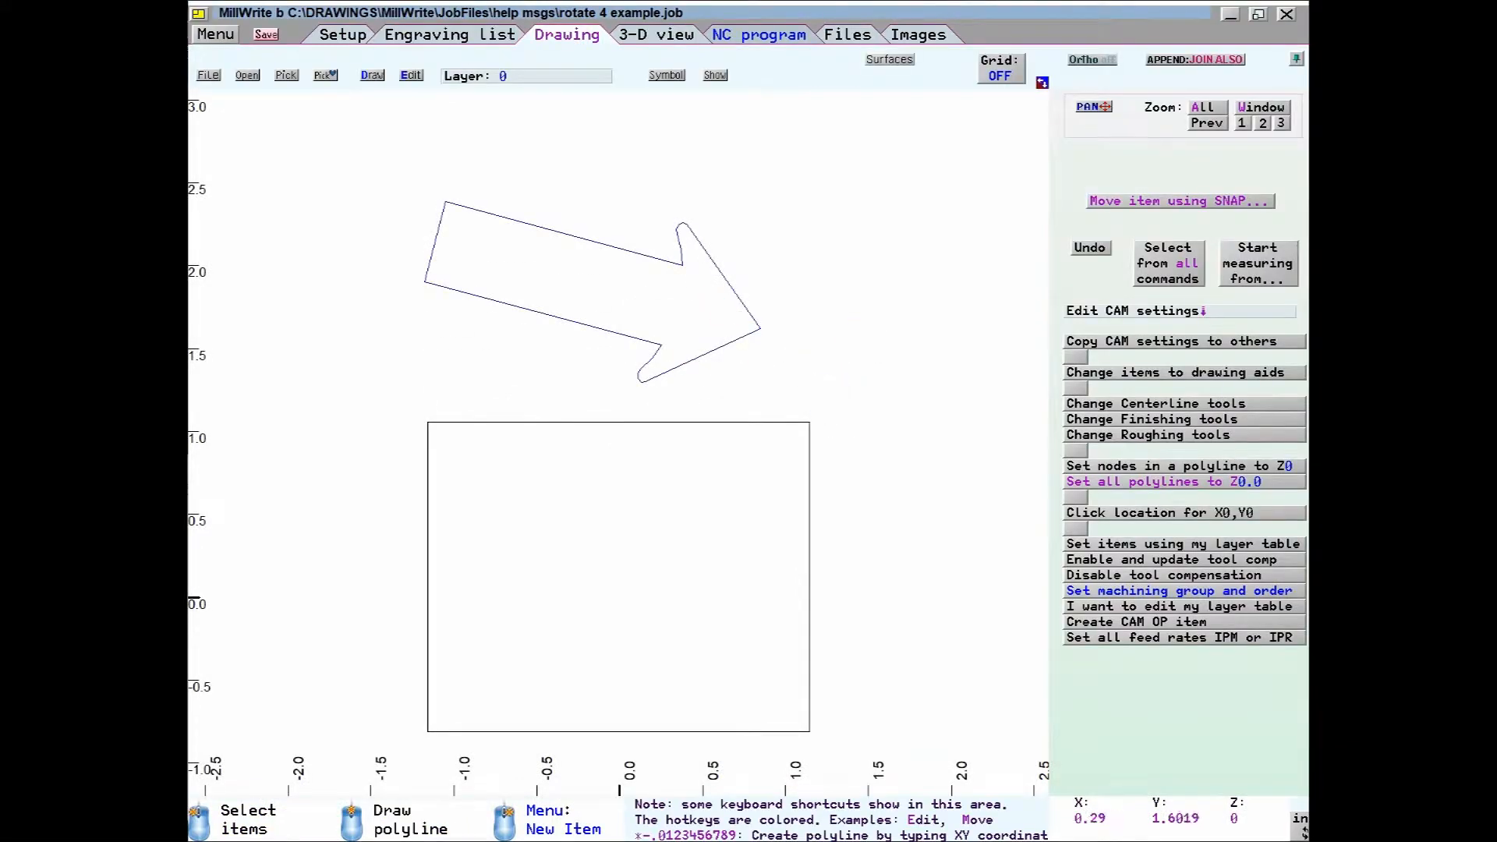
# - Rotate the arrow slightly counterclockwise about the lower inner corner where the shaft meets the head
pyautogui.click(652, 358)
pyautogui.click(662, 345)
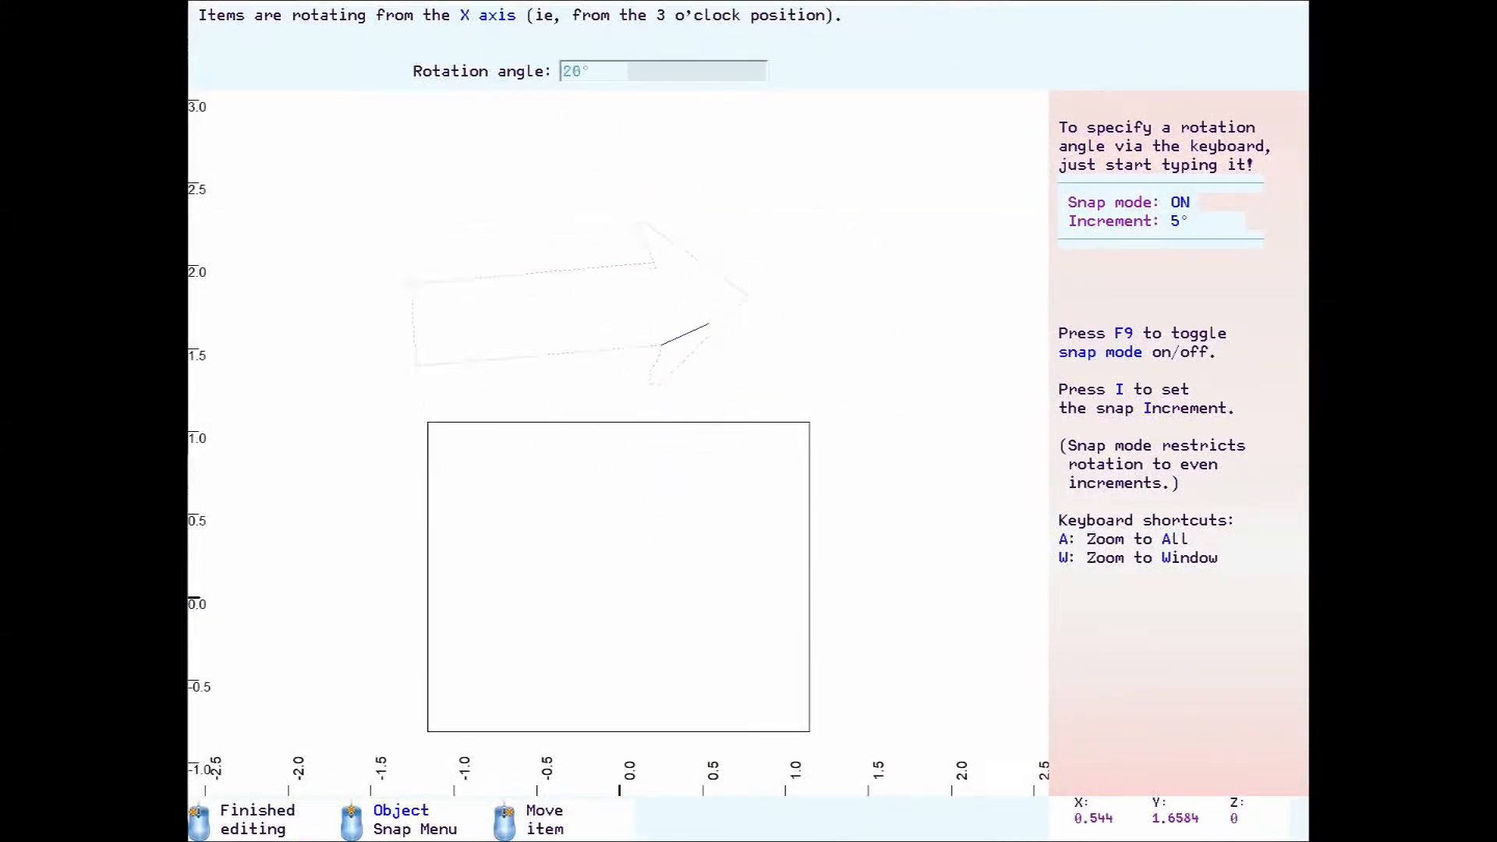
pyautogui.click(709, 326)
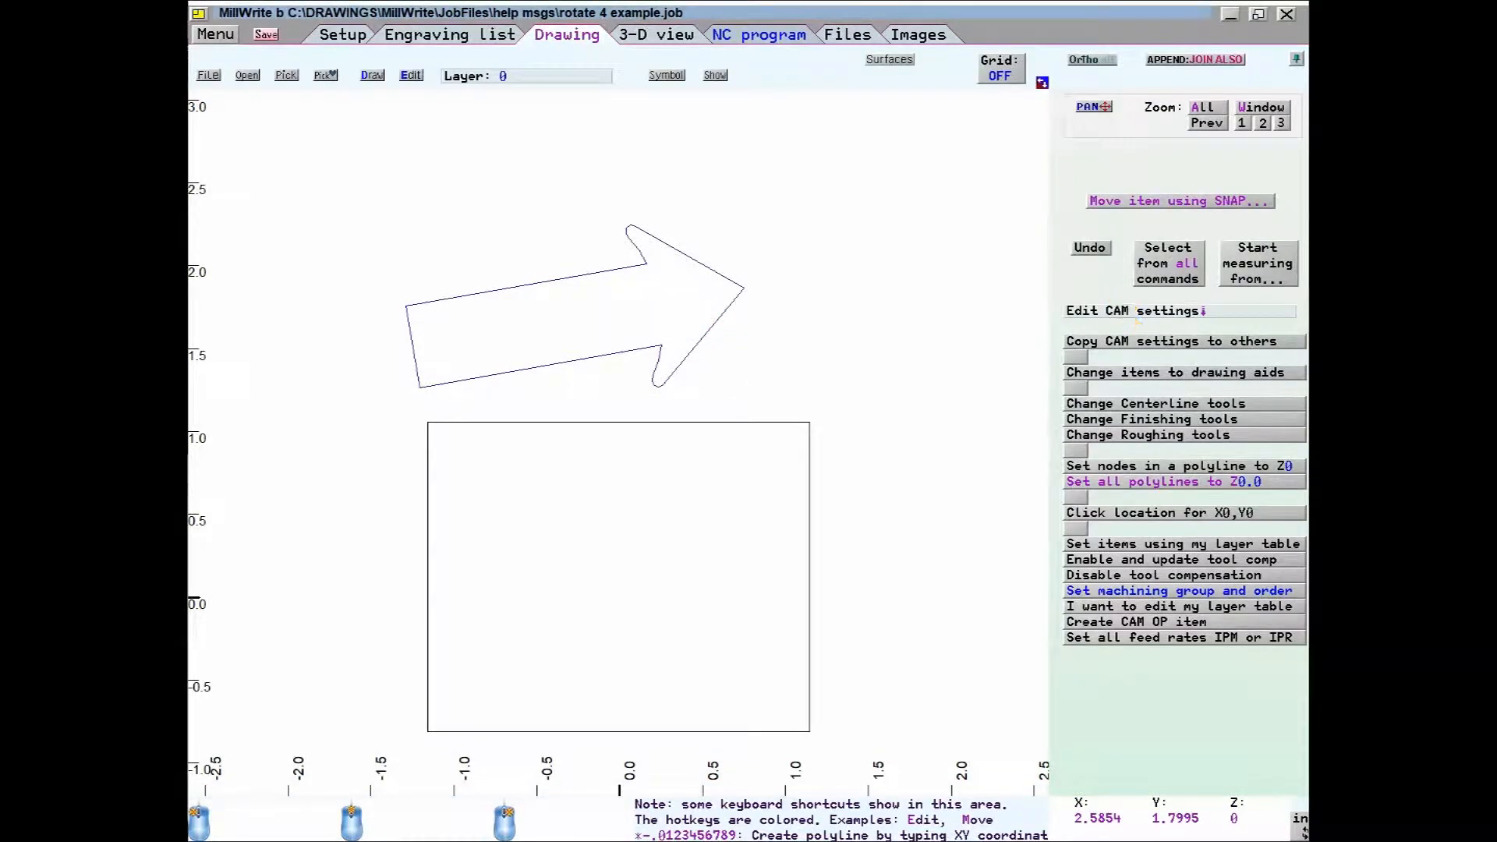
# - Undo all the arrow's rotations and moves, back to its original horizontal position
pyautogui.click(1088, 257)
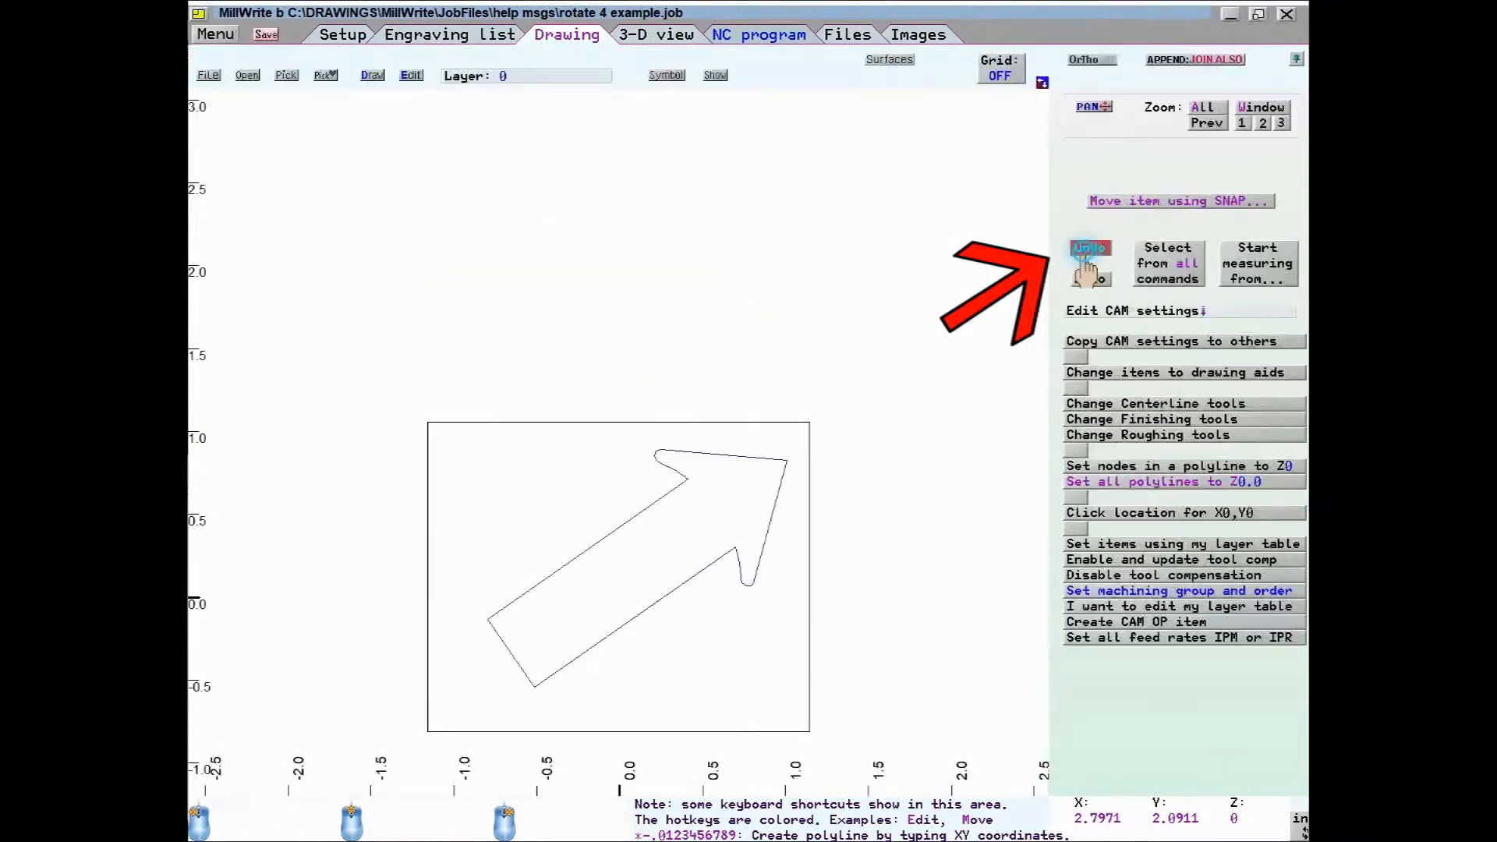
pyautogui.click(1086, 259)
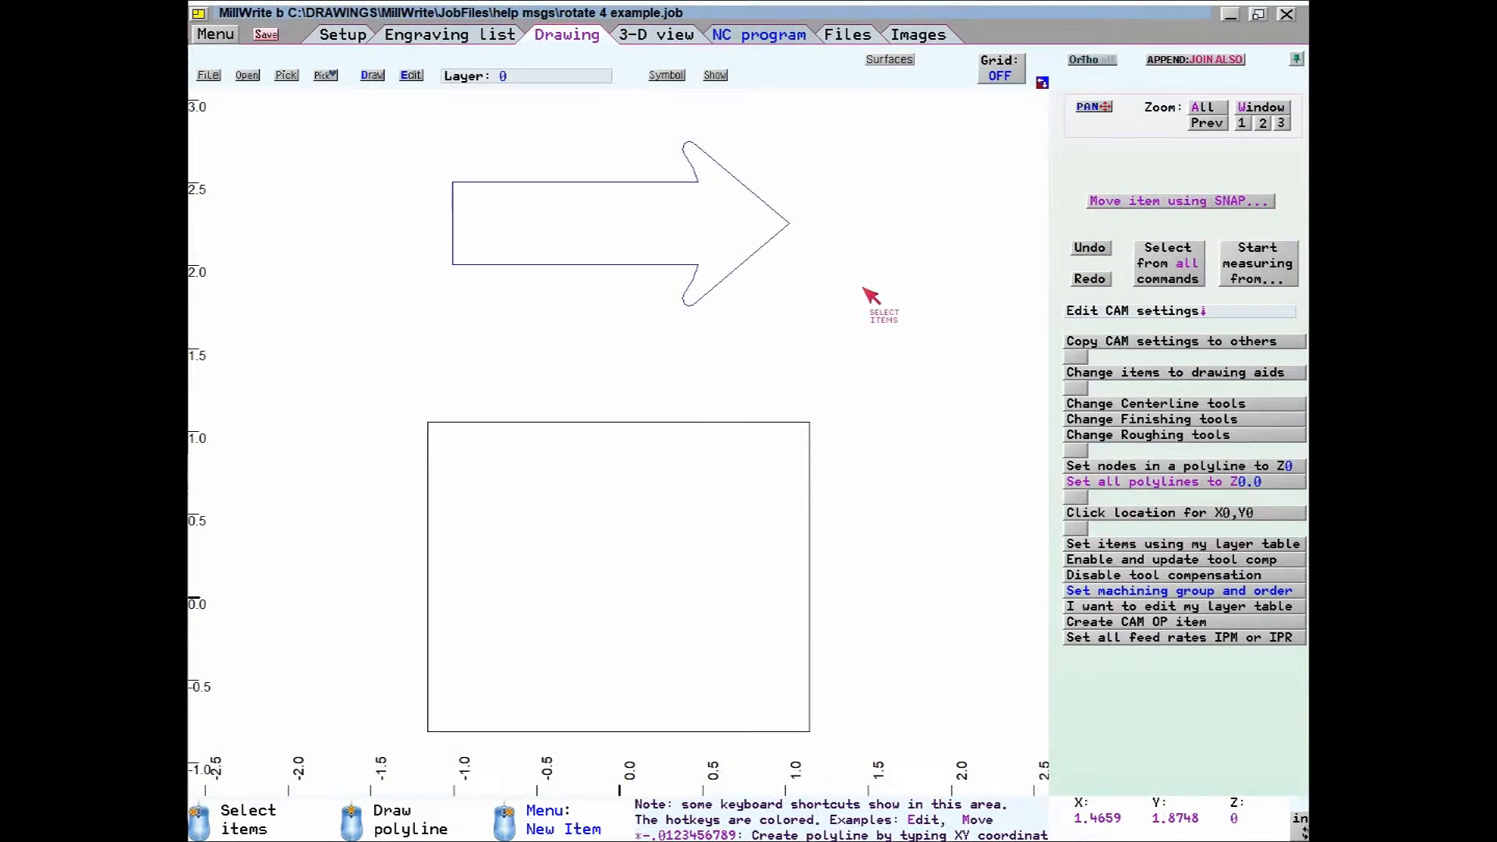
# - Select the arrow and start rotating it with the Rotate and move method
pyautogui.rightClick(850, 256)
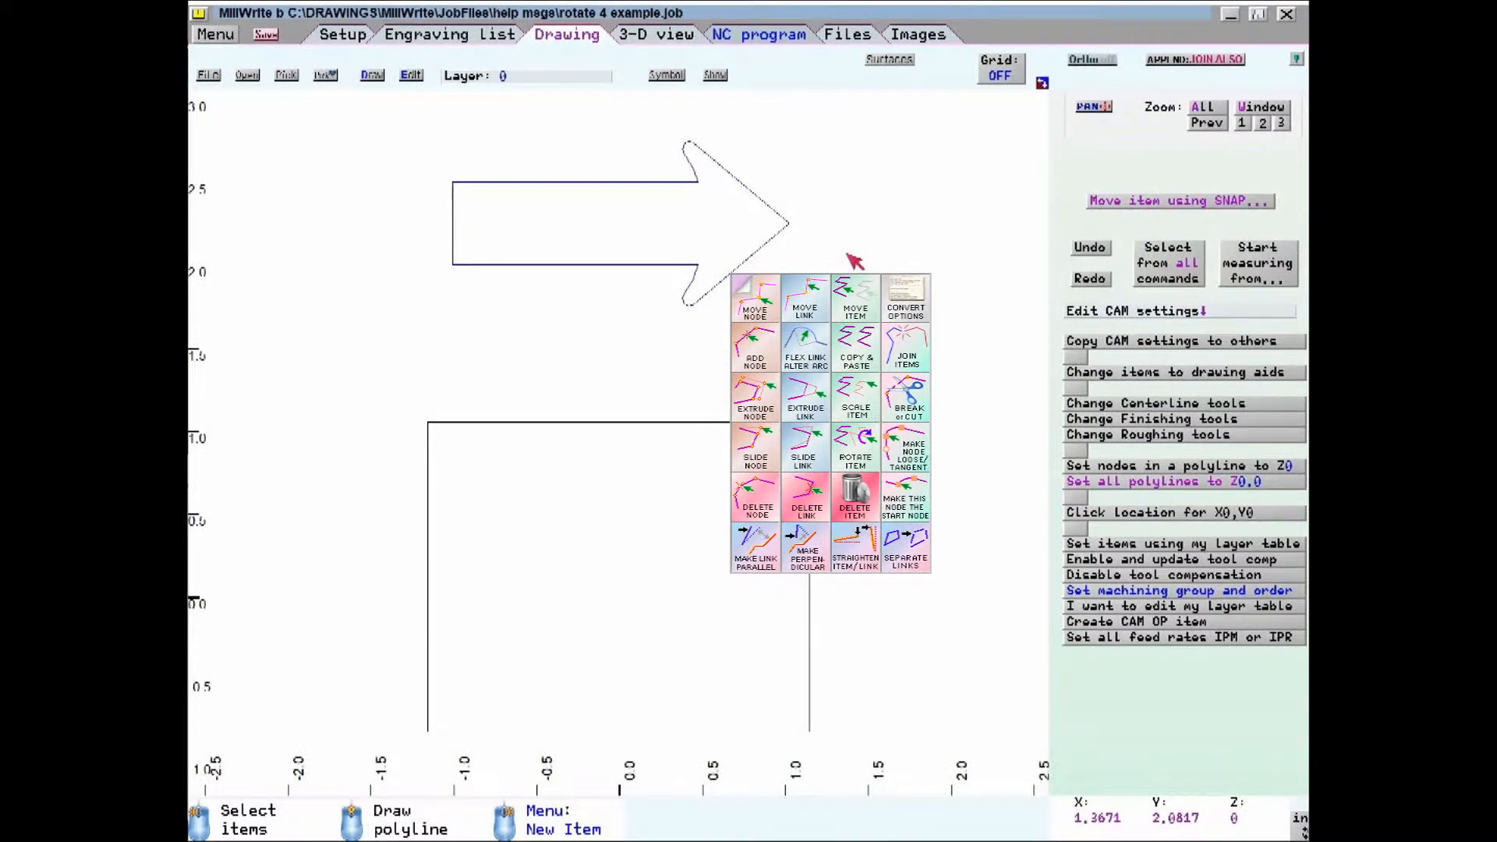
pyautogui.click(848, 254)
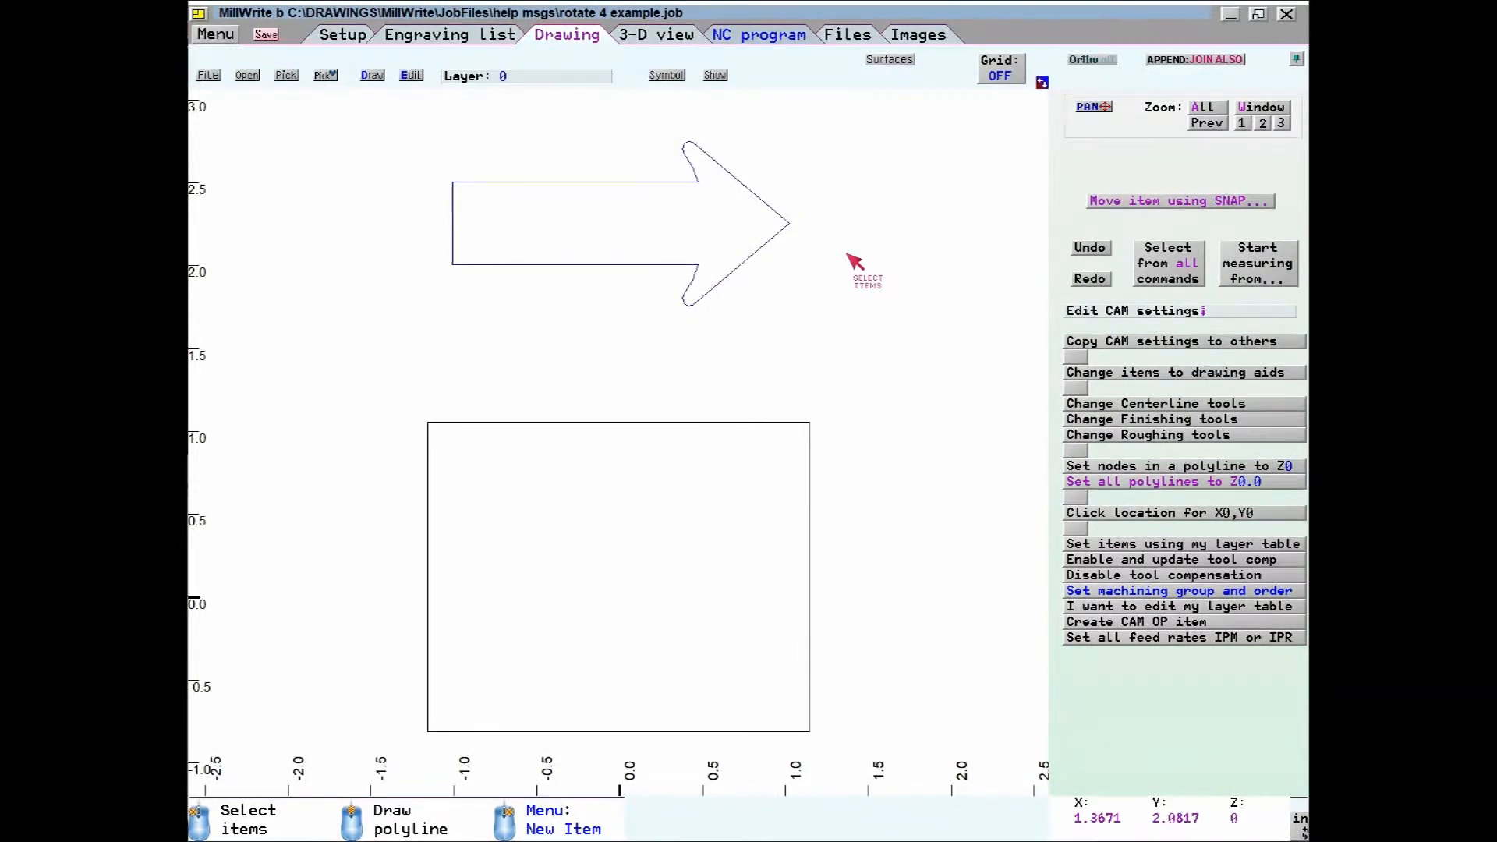
pyautogui.click(856, 261)
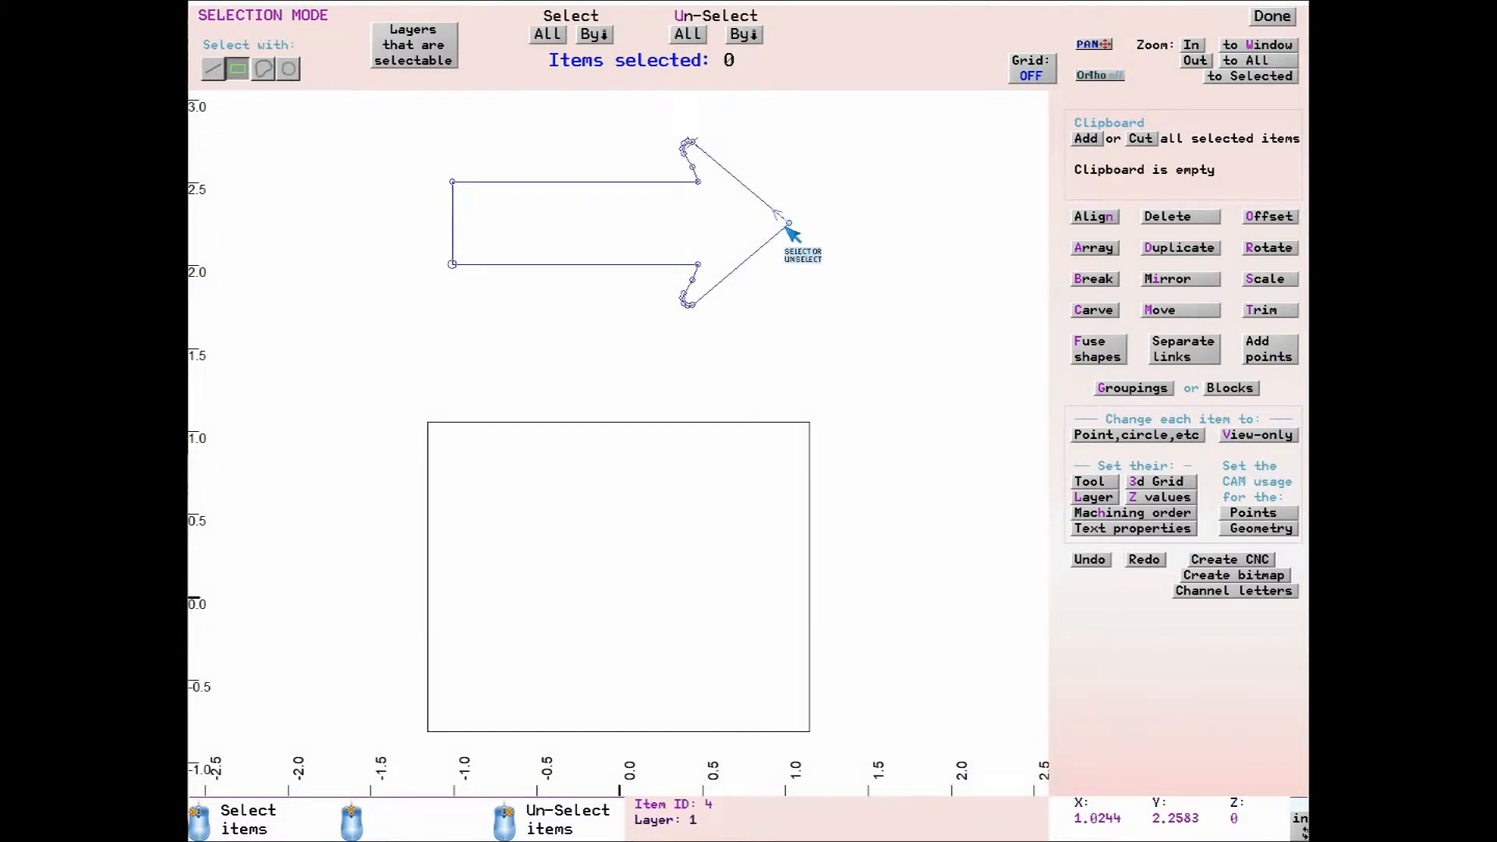
pyautogui.click(787, 228)
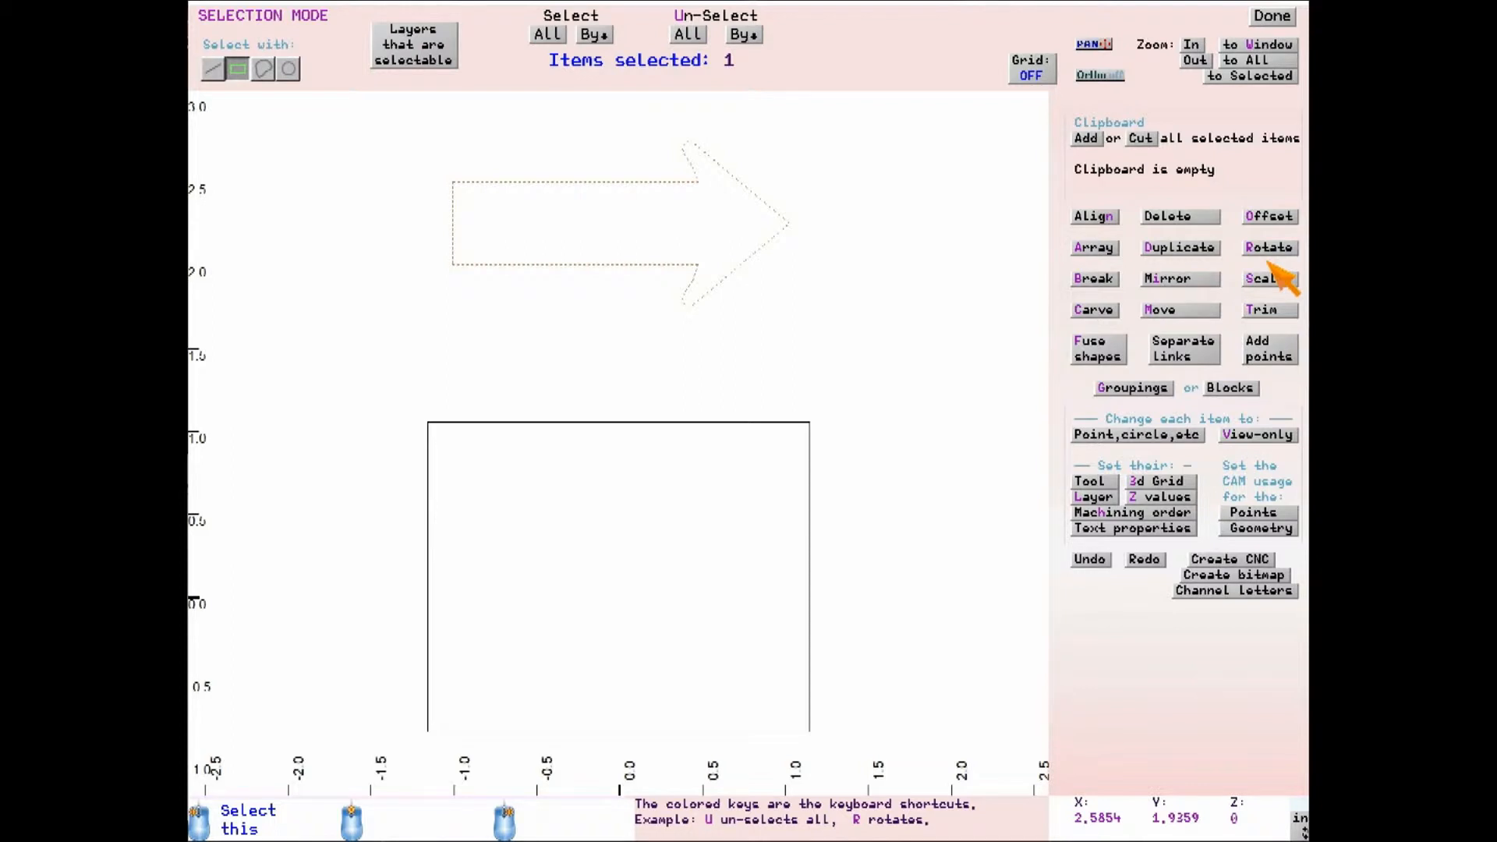
pyautogui.click(1260, 251)
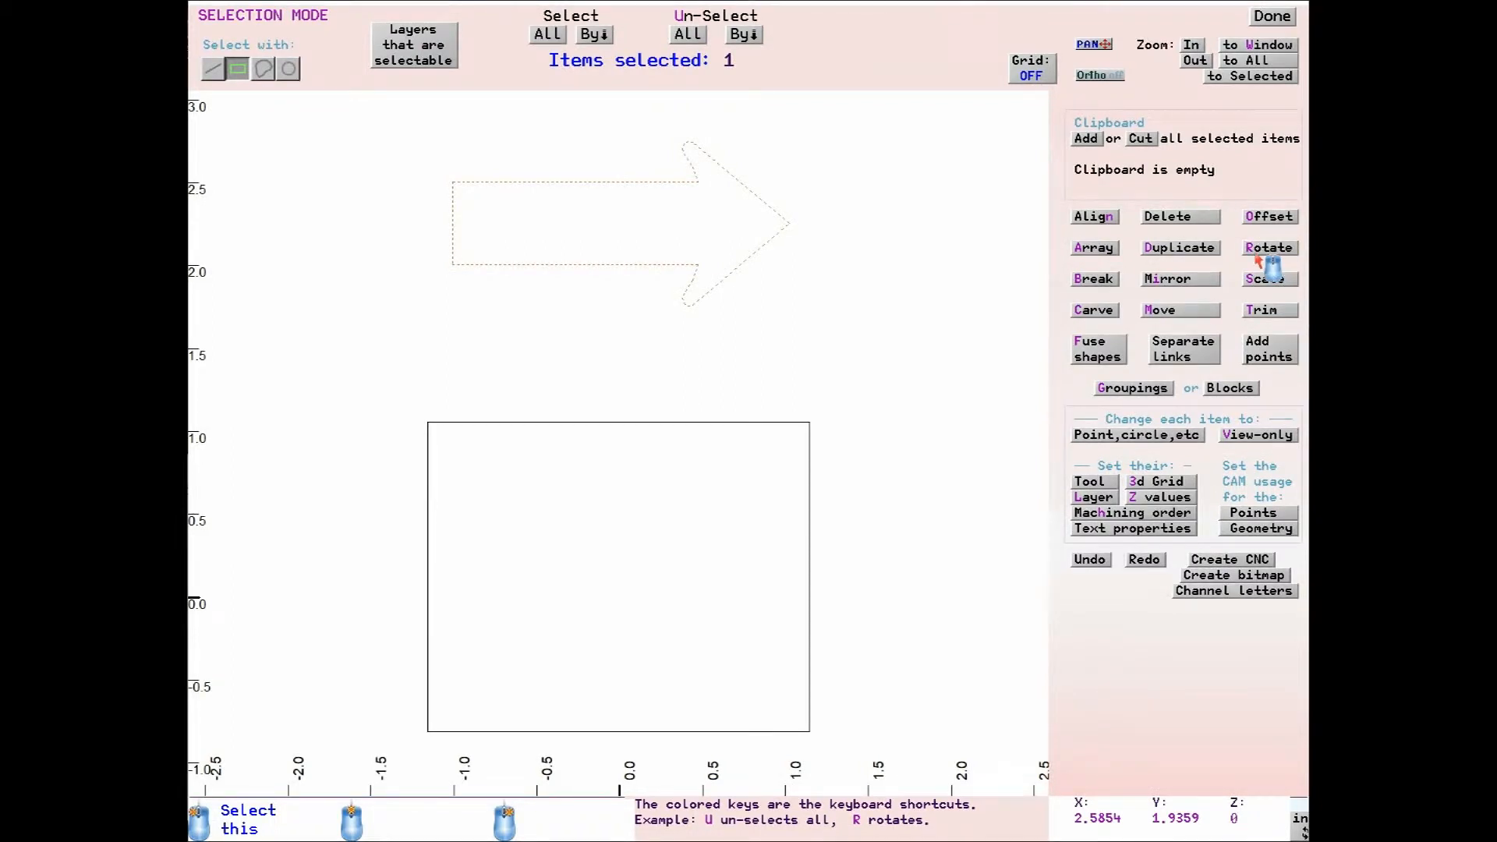
pyautogui.click(1258, 258)
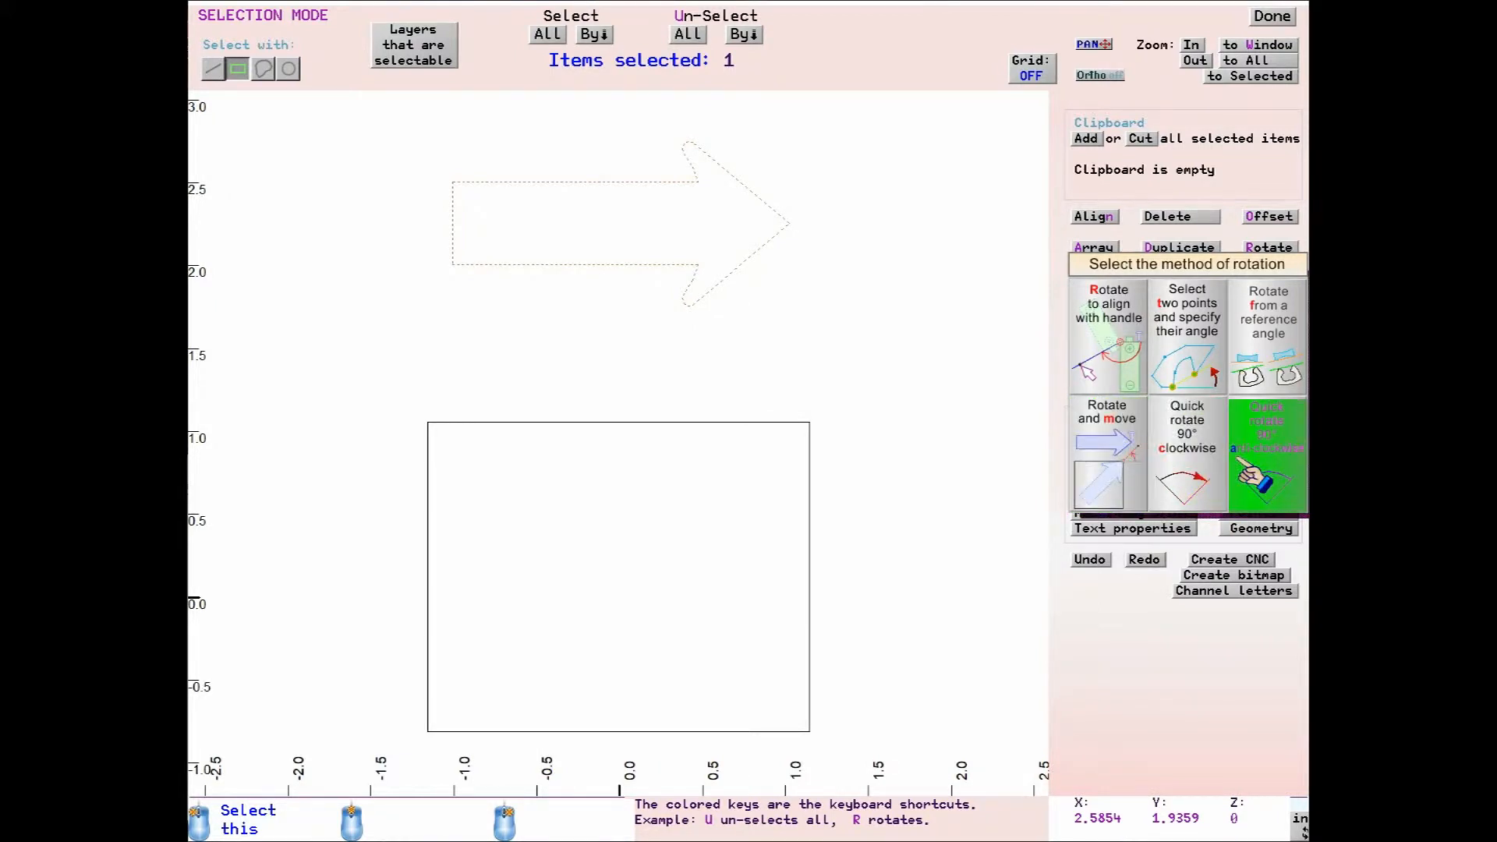
pyautogui.click(1112, 462)
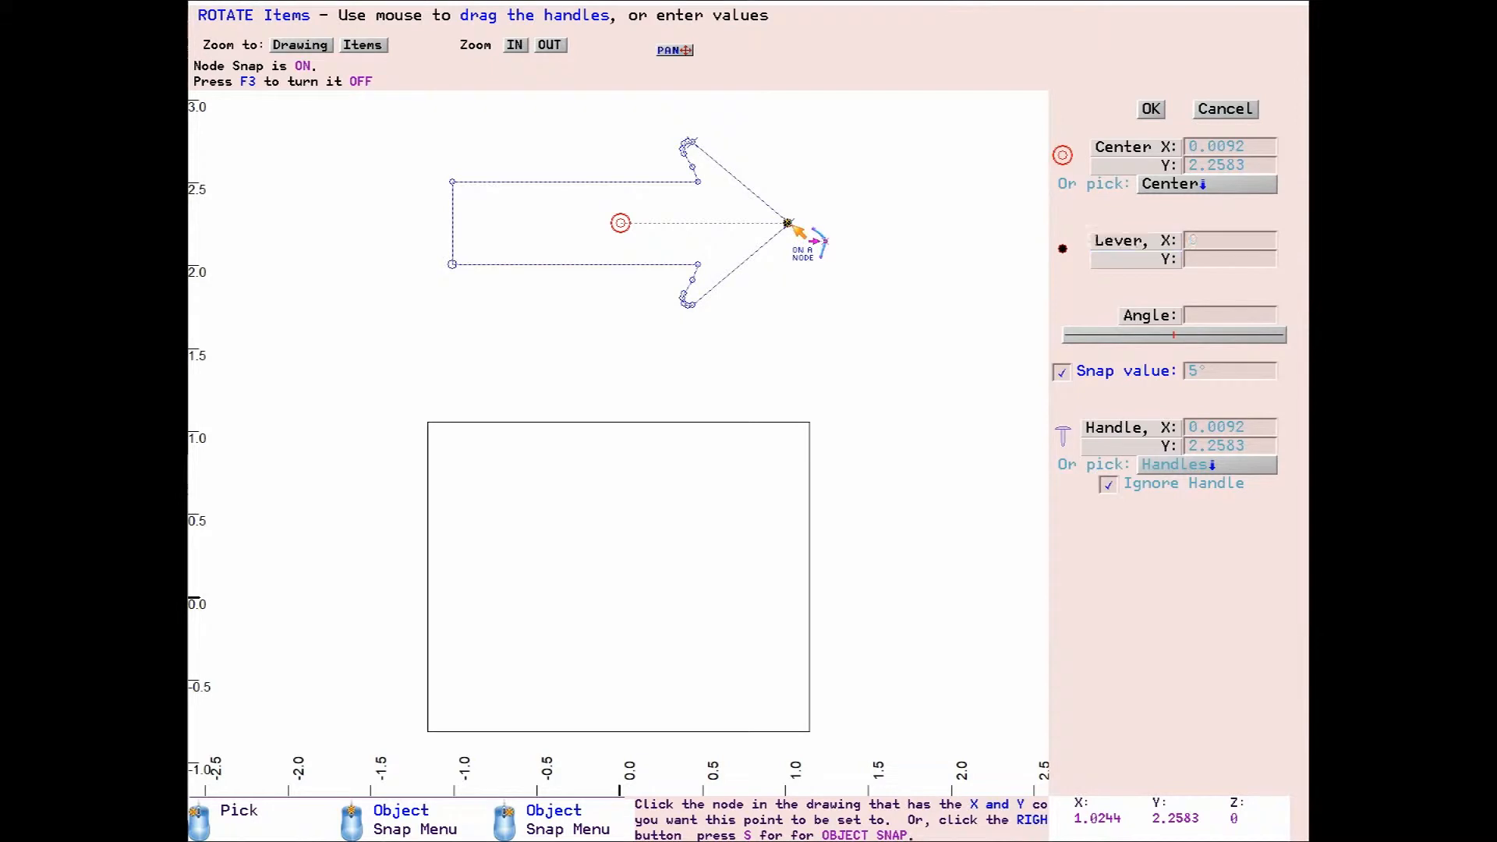
# - Place the rotation lever on the arrow's tip and swing it to an angle of 340°
pyautogui.click(789, 224)
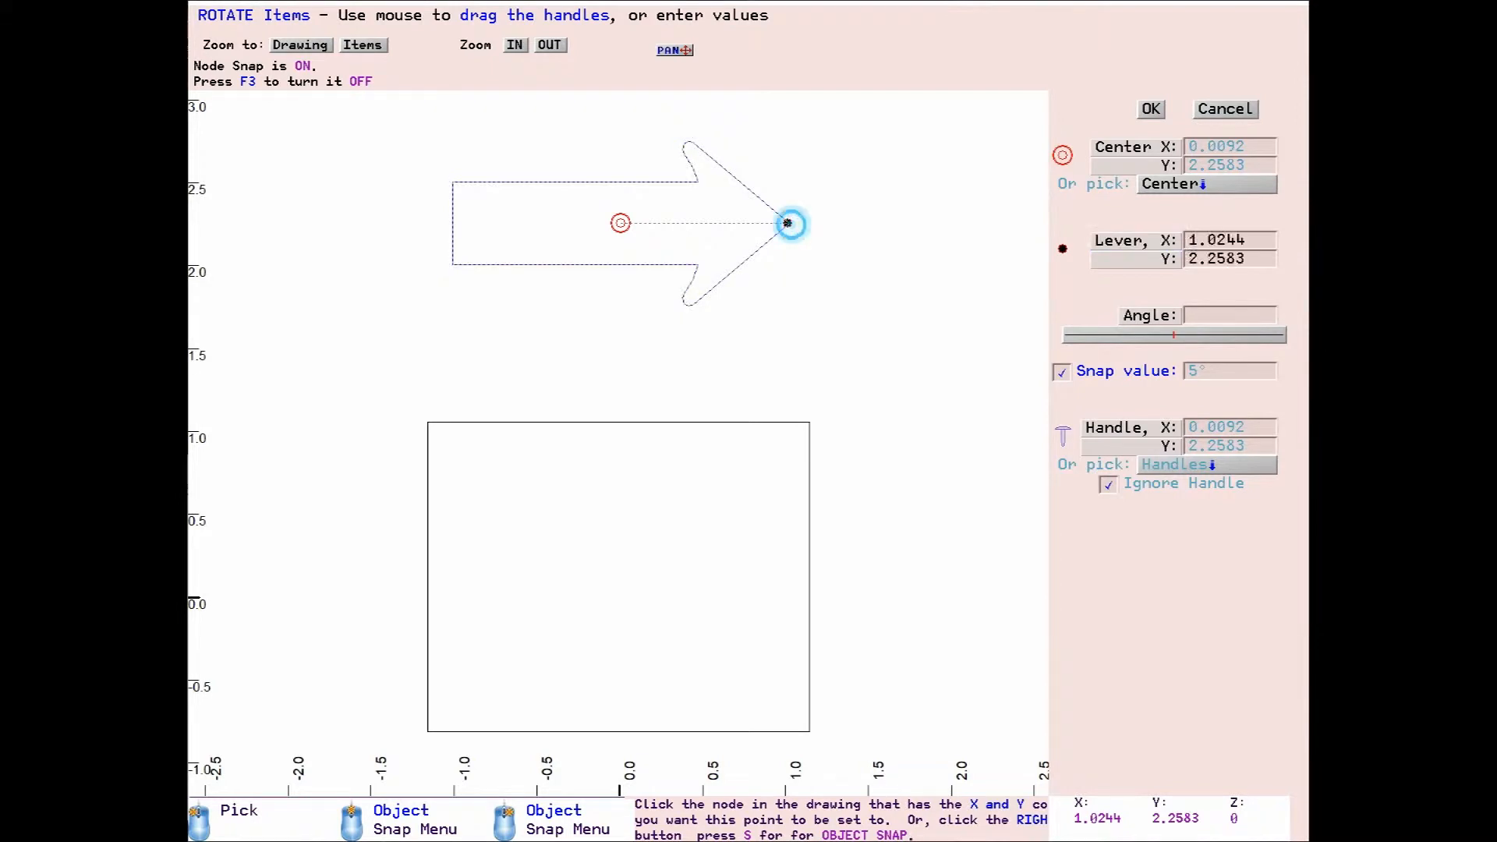
pyautogui.moveTo(787, 223); pyautogui.dragTo(793, 323)
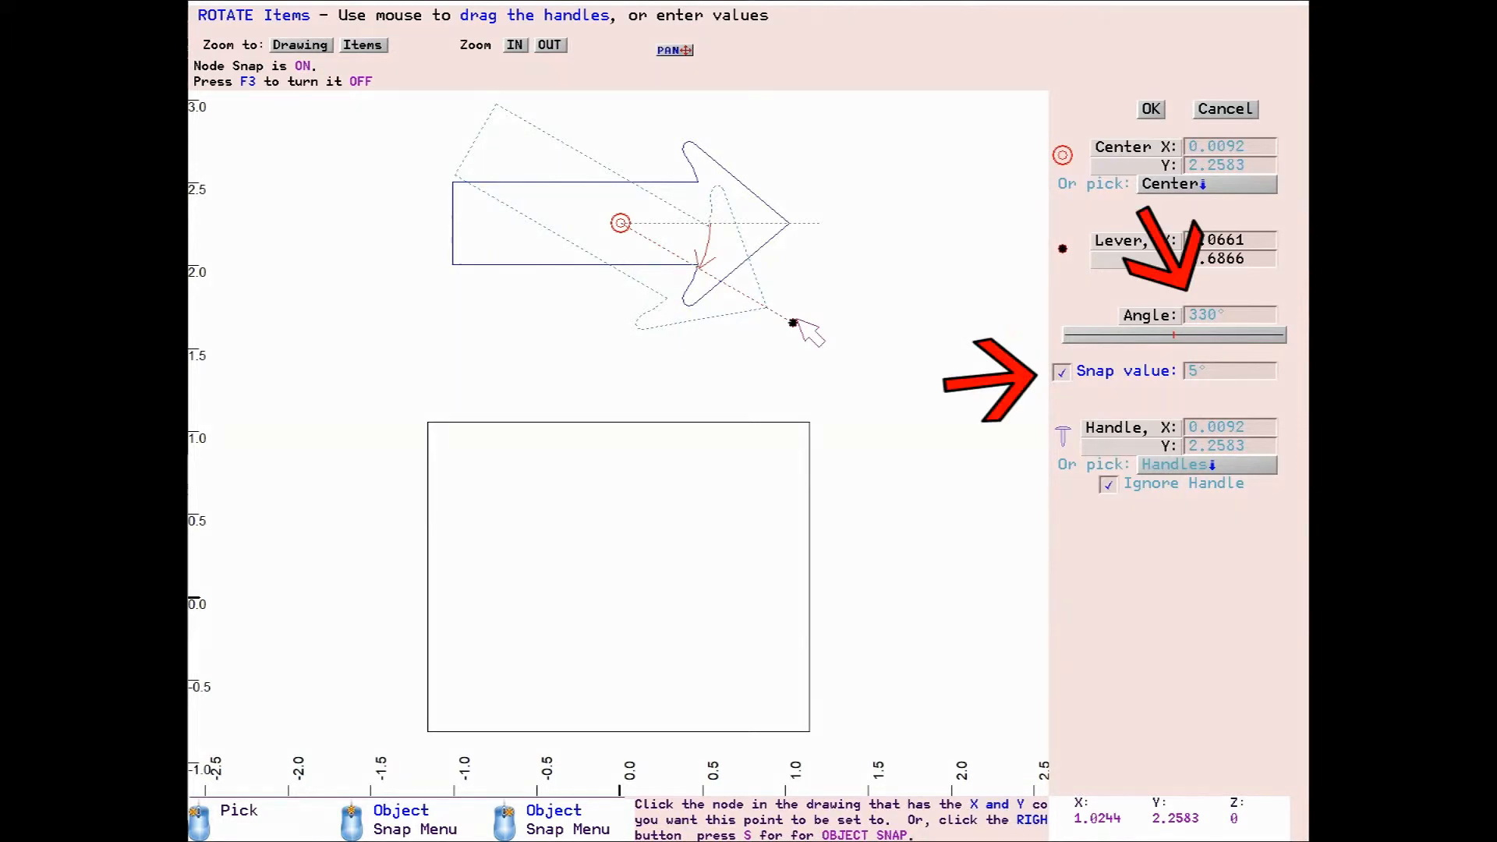
pyautogui.moveTo(793, 323)
pyautogui.mouseDown()
pyautogui.moveTo(808, 291)
pyautogui.moveTo(885, 270)
pyautogui.moveTo(913, 239)
pyautogui.moveTo(902, 326)
pyautogui.mouseUp()
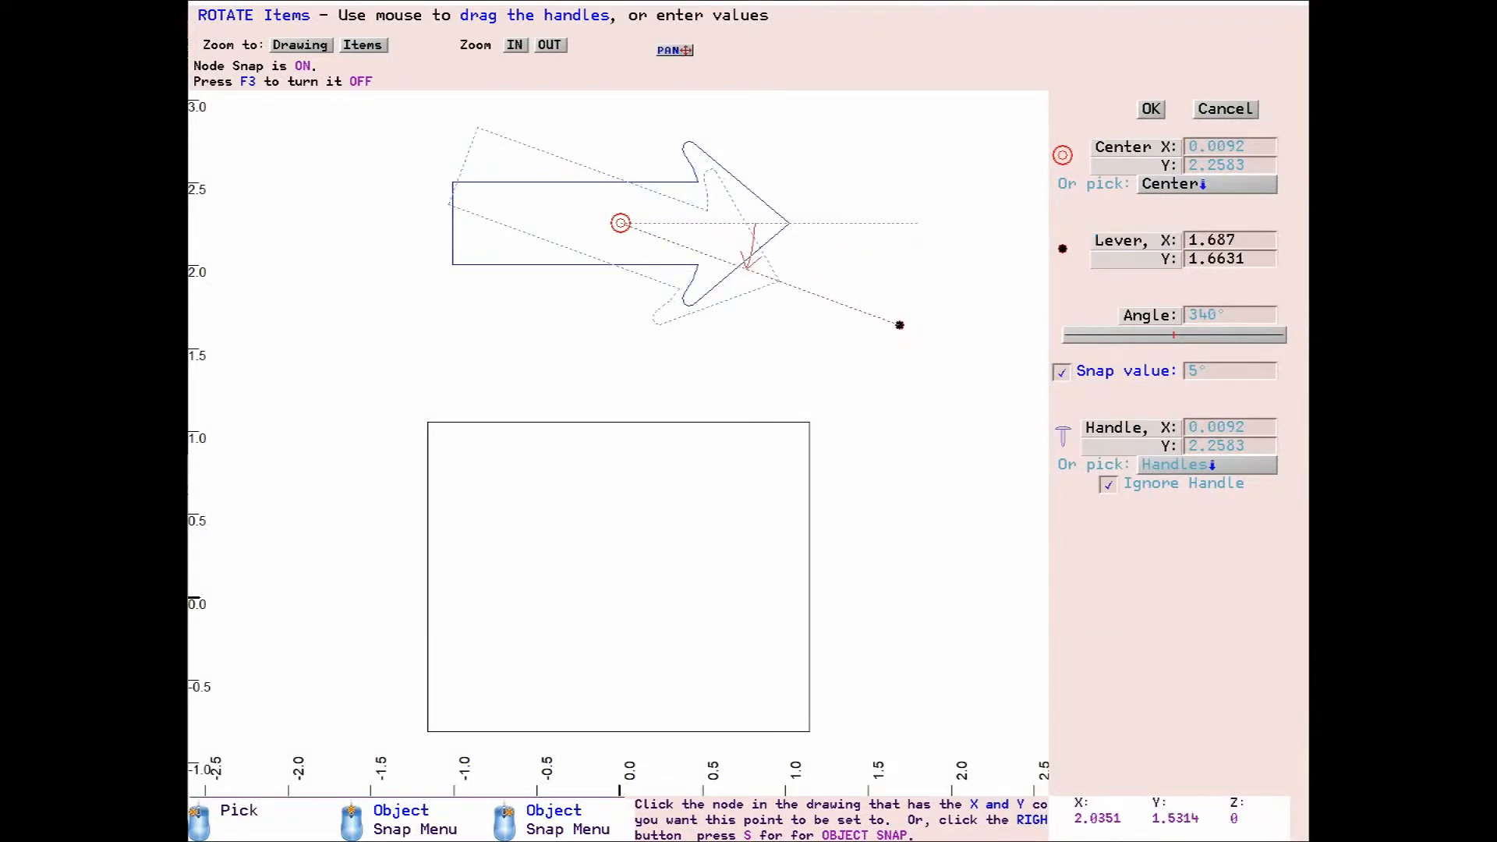
# - Turn off the snap value for the rotation angle
pyautogui.click(1100, 375)
pyautogui.click(1100, 375)
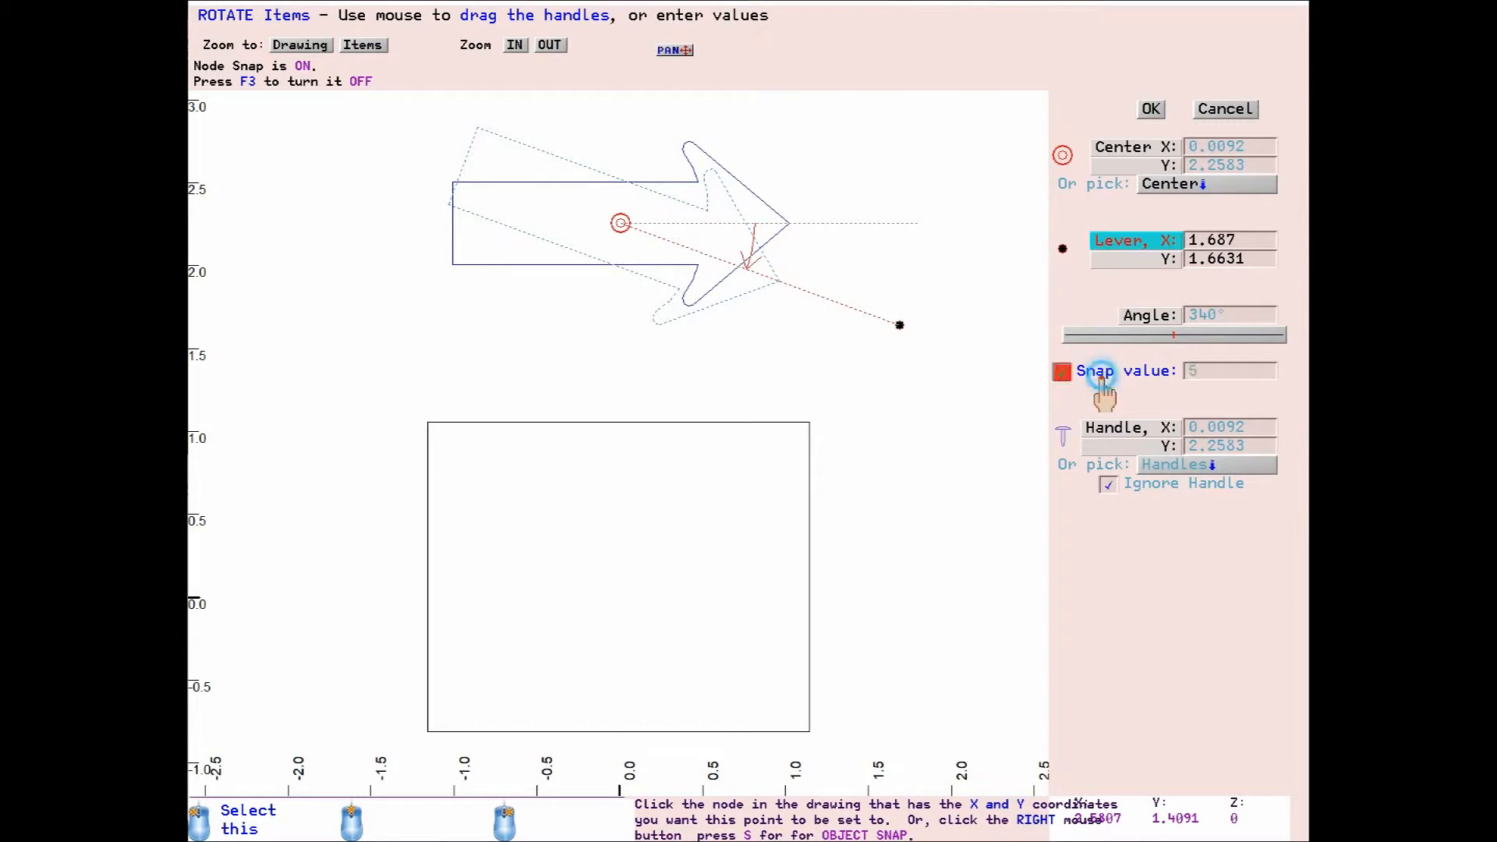
pyautogui.click(1100, 374)
pyautogui.click(1100, 374)
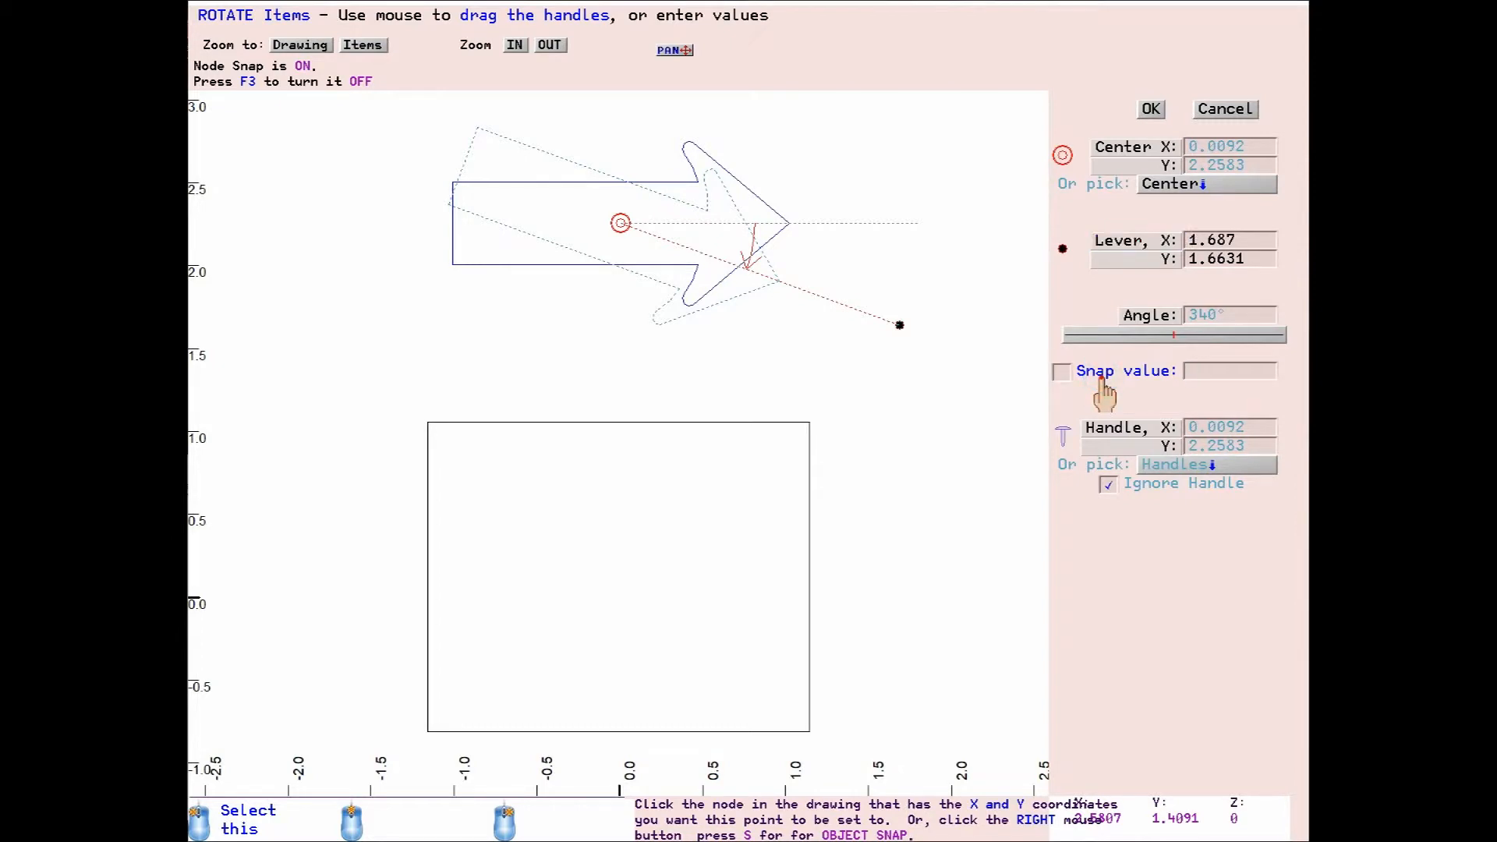
pyautogui.click(1101, 375)
pyautogui.click(1101, 375)
pyautogui.click(1101, 375)
pyautogui.click(1101, 375)
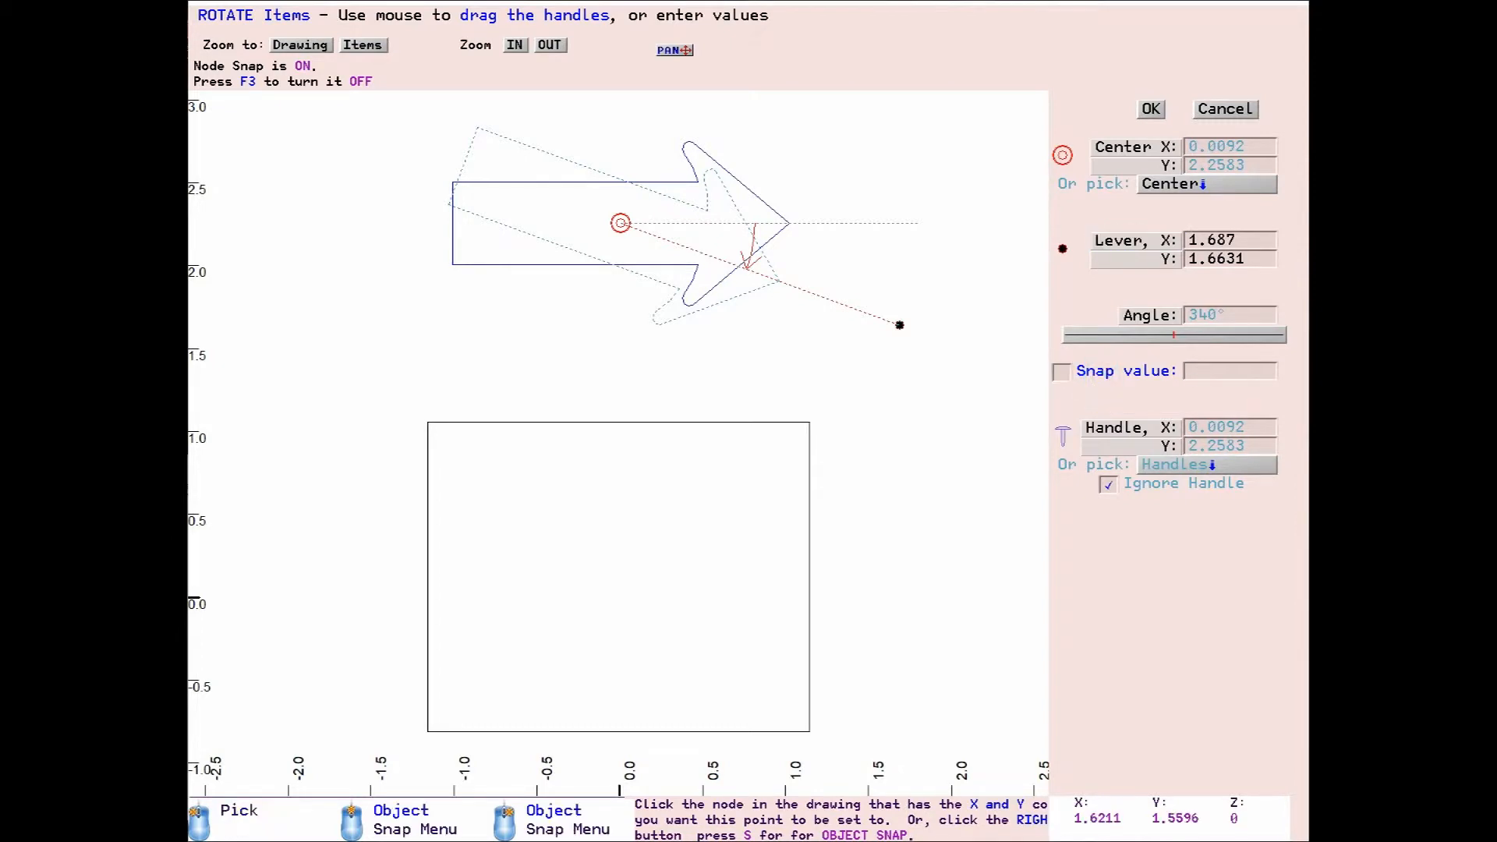
# - Swing the lever freely through several angles, including onto the rectangle's upper-right corner, ending at about 341°
pyautogui.moveTo(900, 326)
pyautogui.mouseDown()
pyautogui.moveTo(964, 216)
pyautogui.moveTo(948, 129)
pyautogui.moveTo(980, 279)
pyautogui.moveTo(927, 360)
pyautogui.mouseUp()
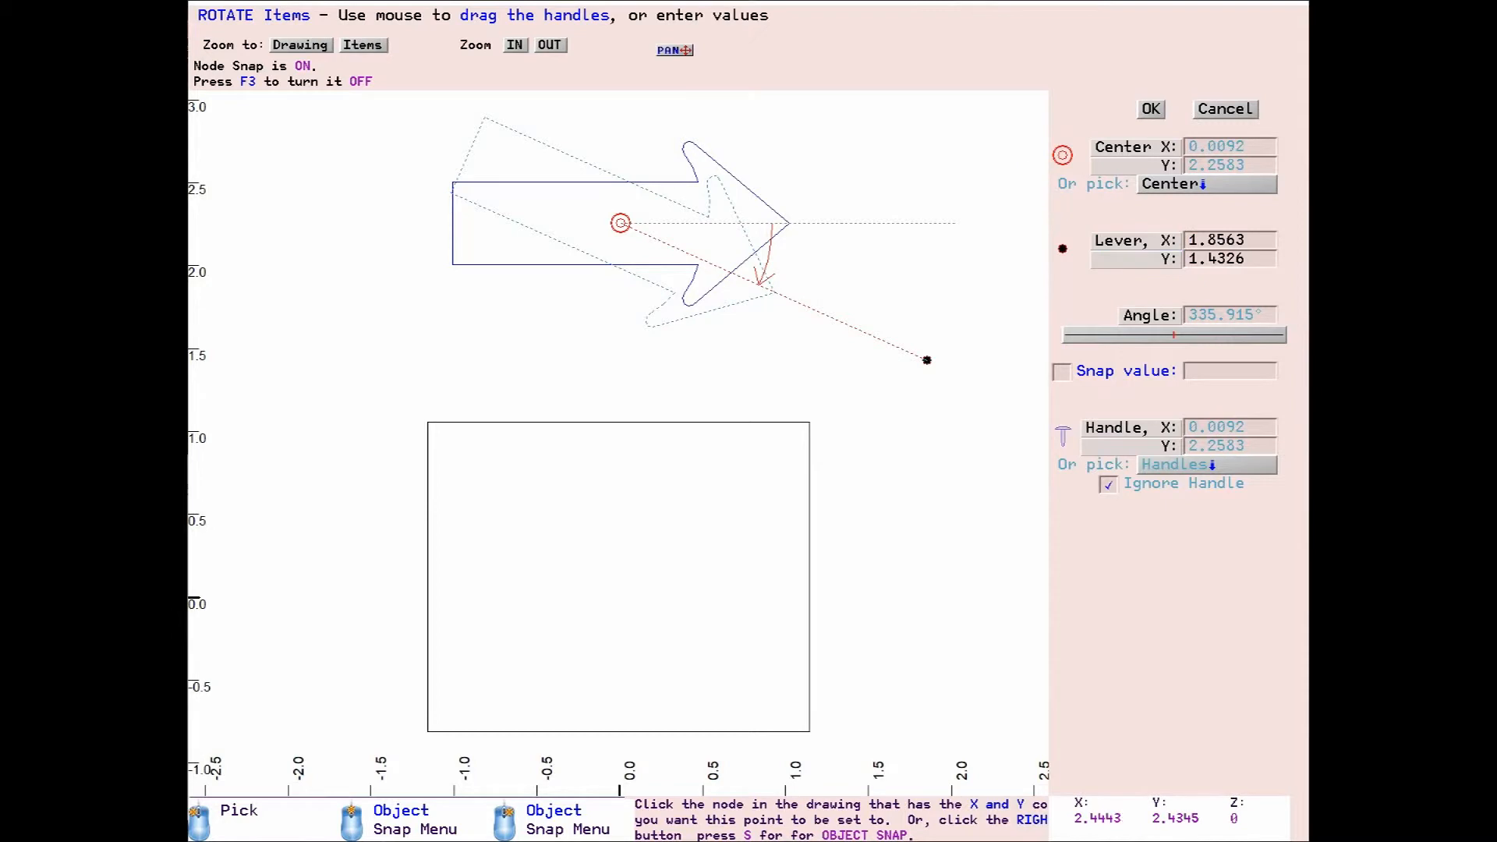
pyautogui.click(882, 279)
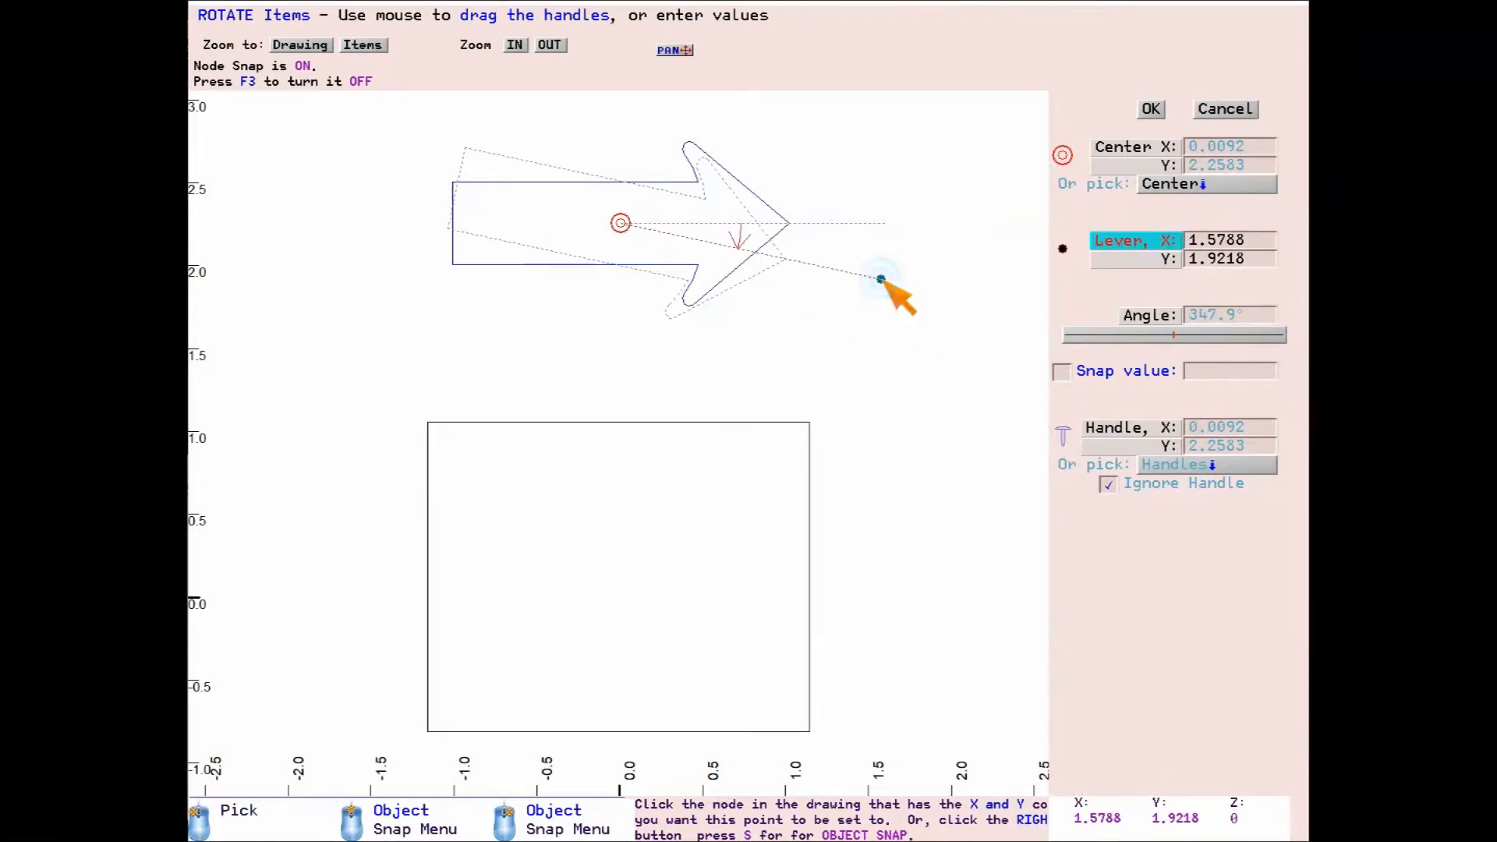
pyautogui.click(894, 394)
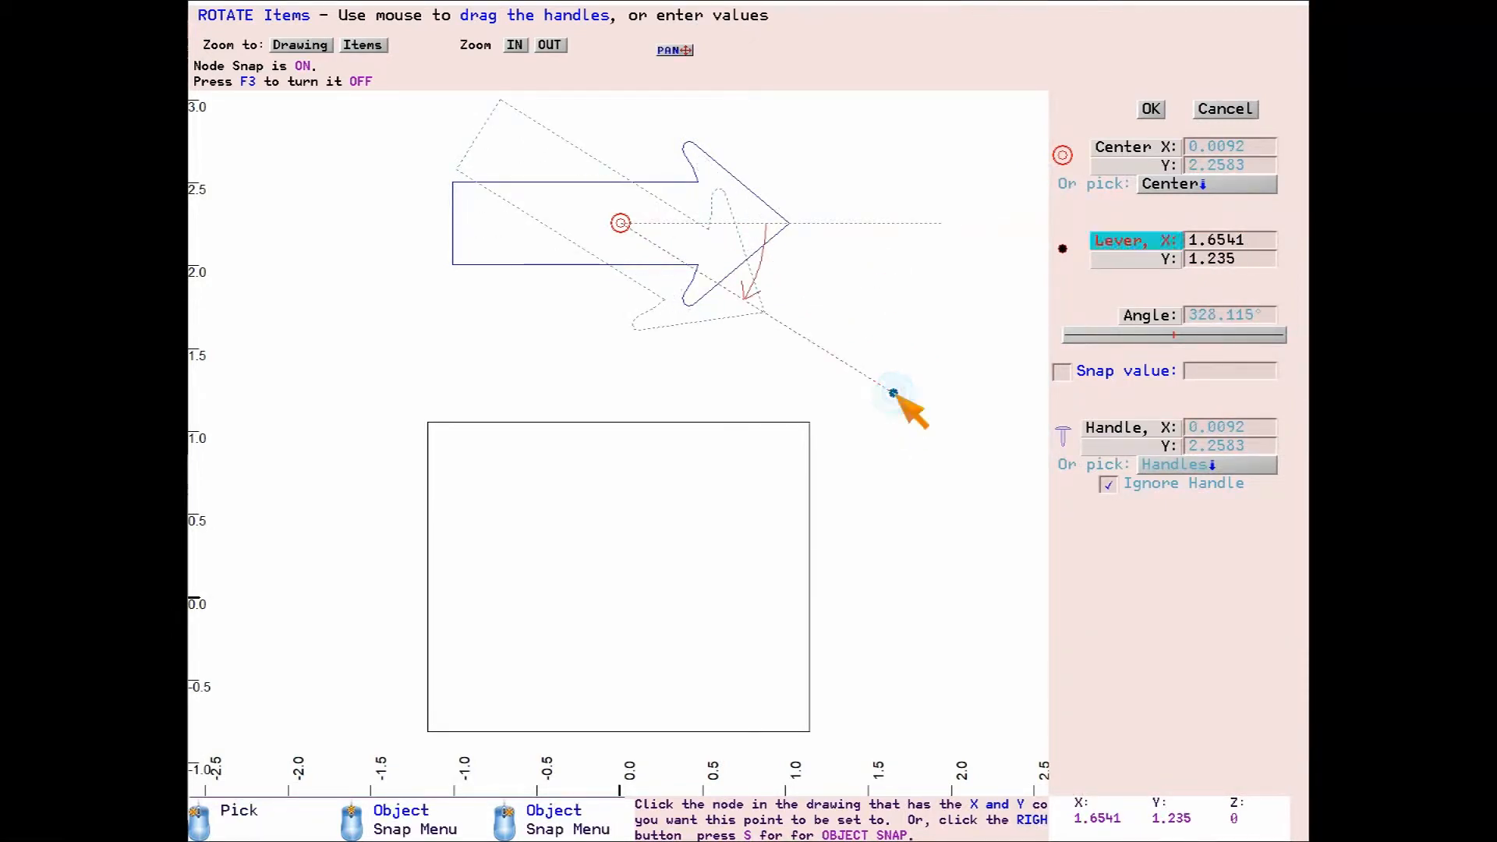
pyautogui.click(810, 422)
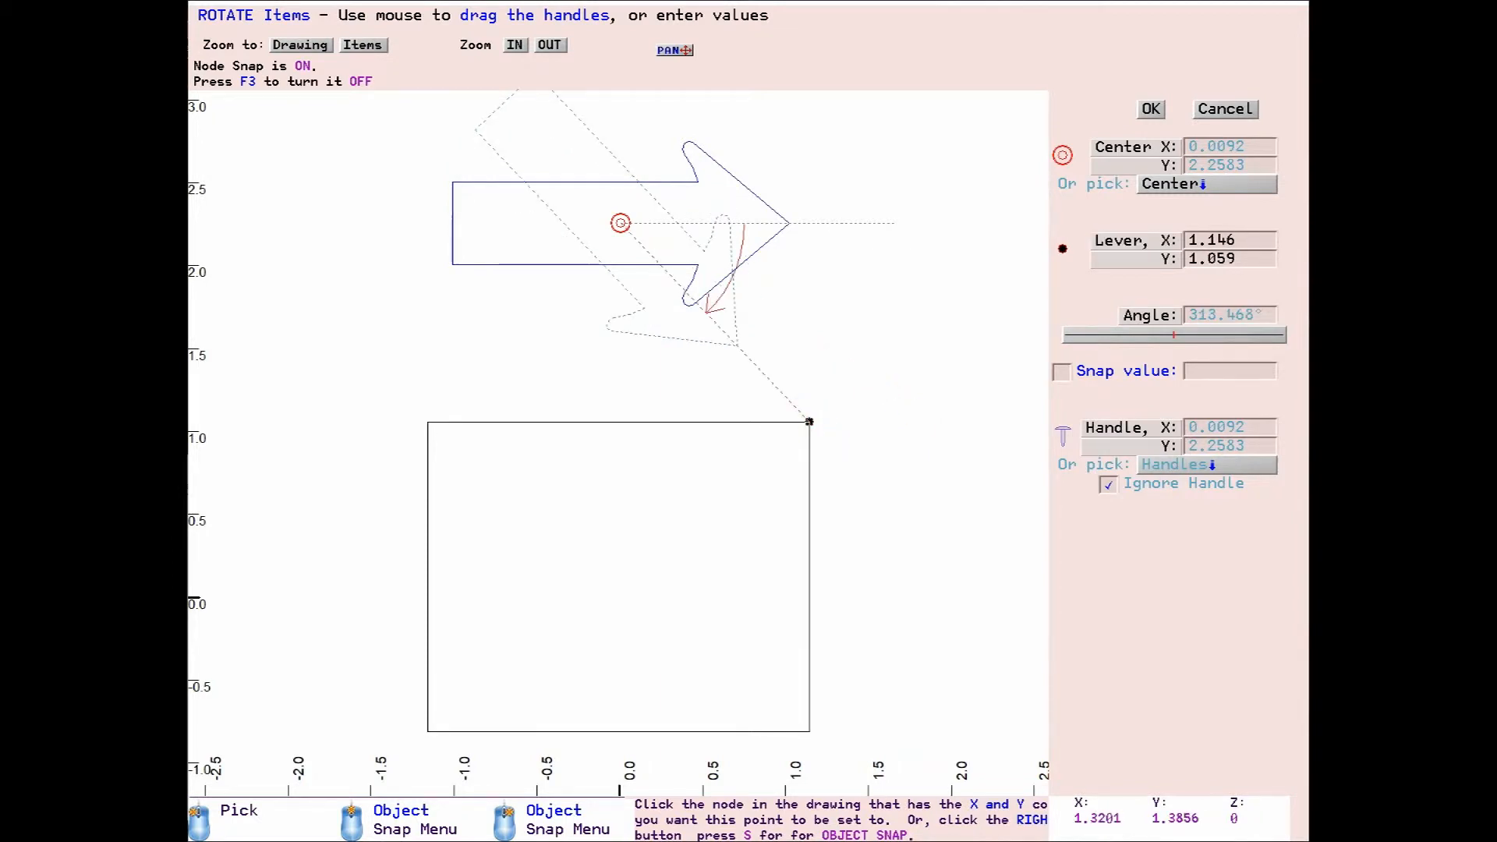
pyautogui.moveTo(842, 388); pyautogui.dragTo(902, 320)
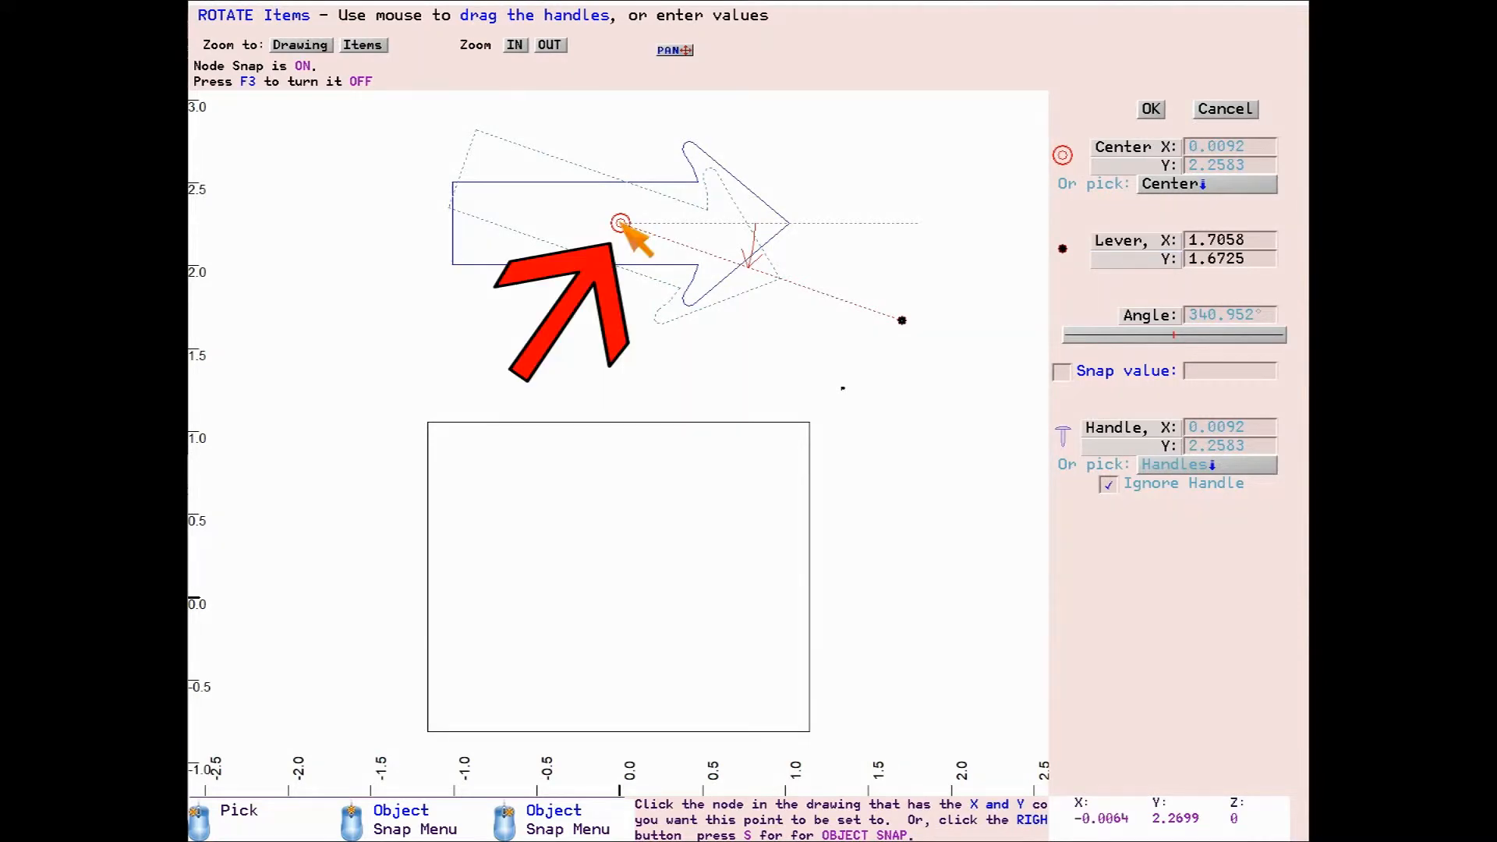
# - Move the rotation center to the arrow shaft's lower-left corner and swing the lever to about 12.3°
pyautogui.moveTo(622, 224); pyautogui.dragTo(452, 264)
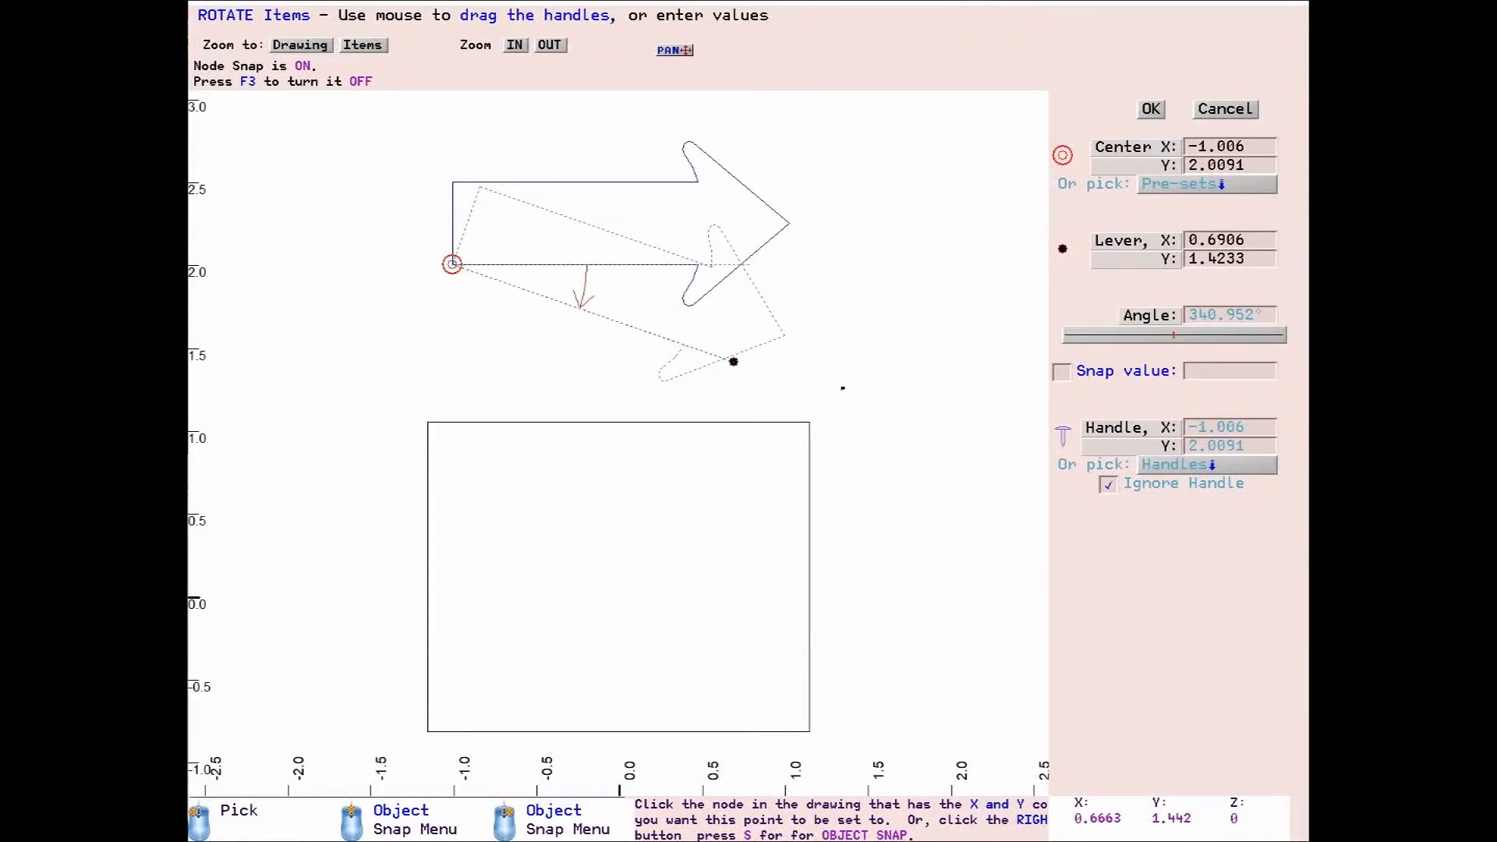
pyautogui.moveTo(734, 361); pyautogui.dragTo(932, 160)
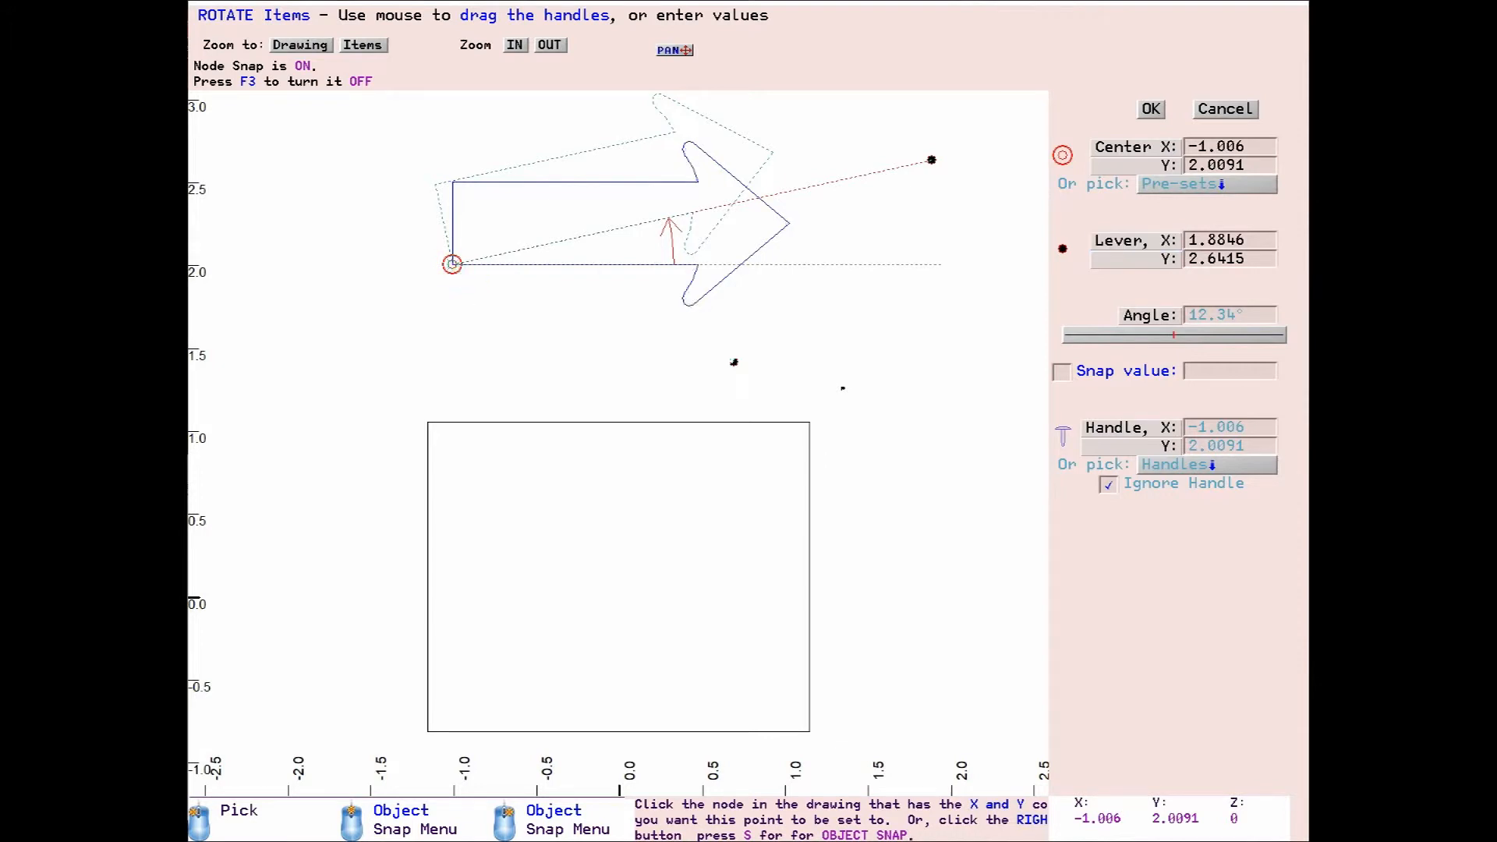
# - Move the rotation center to the arrow's tip and swing the lever to about 36.5°
pyautogui.moveTo(452, 265)
pyautogui.mouseDown()
pyautogui.moveTo(730, 248)
pyautogui.moveTo(790, 224)
pyautogui.mouseUp()
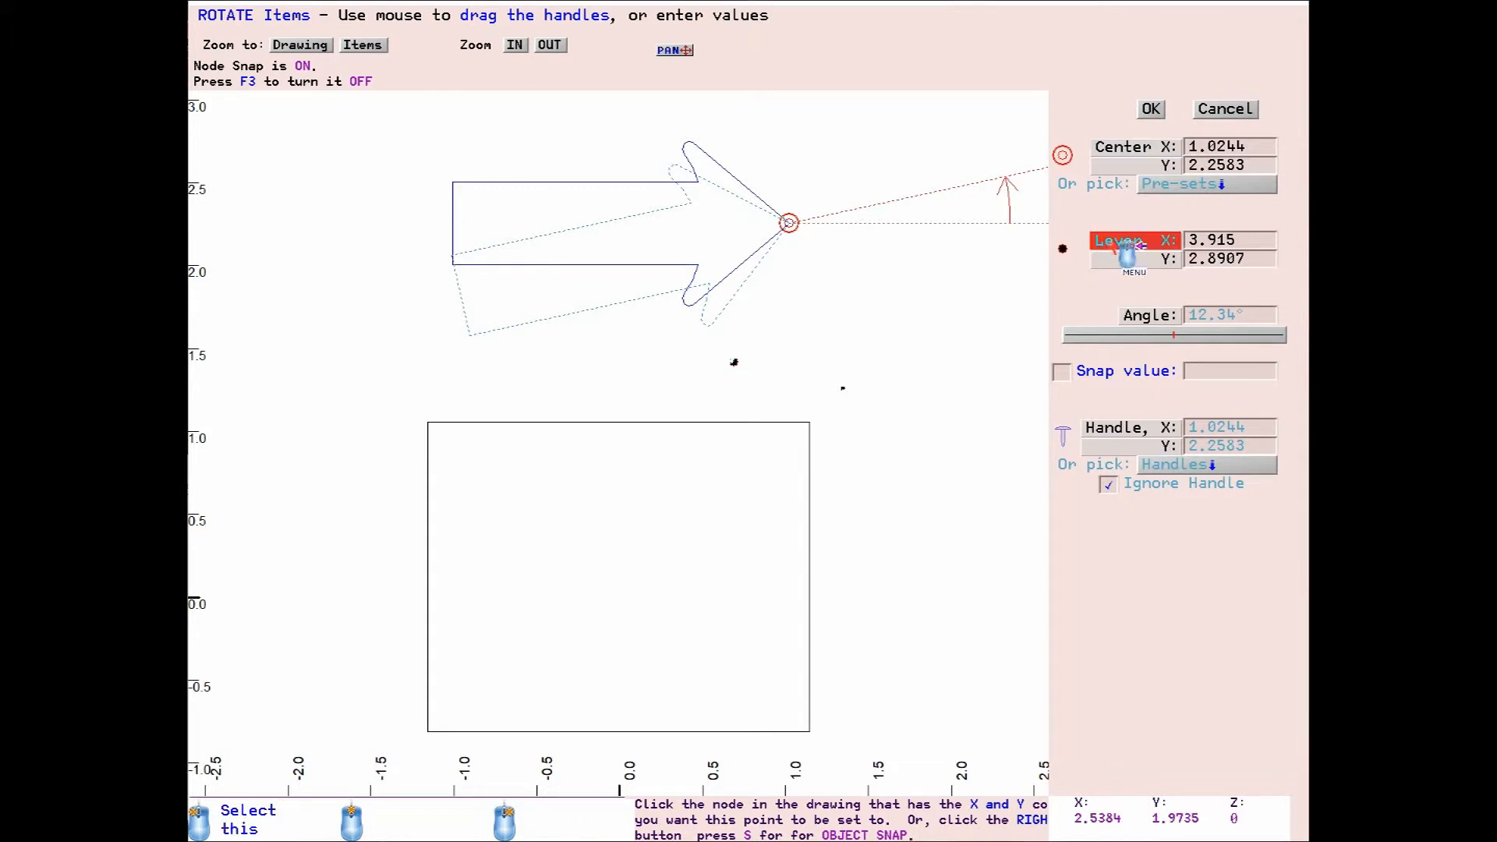
pyautogui.click(959, 206)
pyautogui.moveTo(956, 199); pyautogui.dragTo(871, 163)
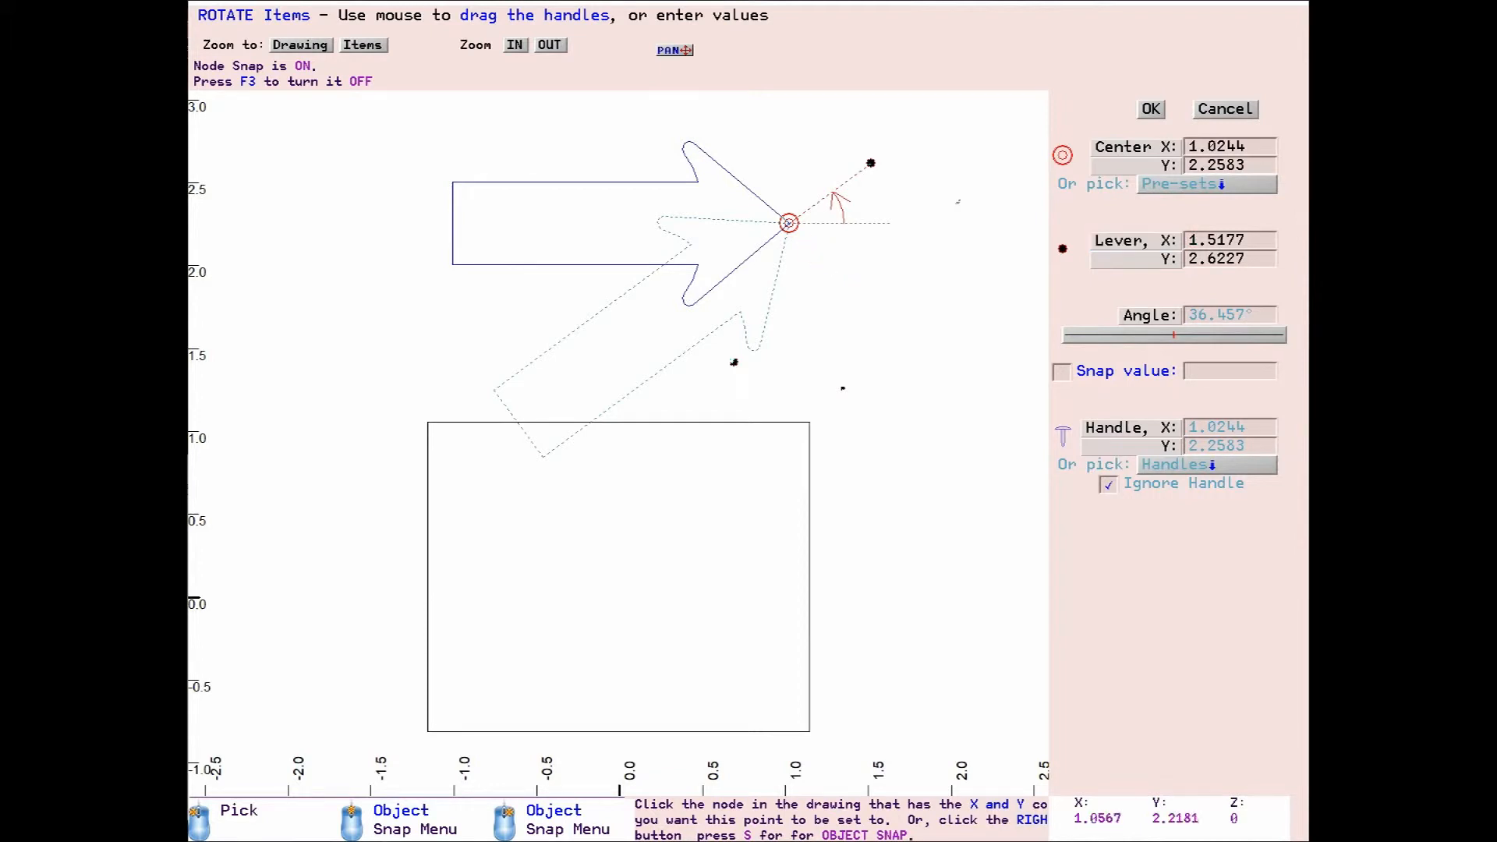
# - Move the rotation center onto the rectangle's upper-right corner and swing the lever to about 33.5°
pyautogui.click(787, 223)
pyautogui.moveTo(787, 222); pyautogui.dragTo(811, 424)
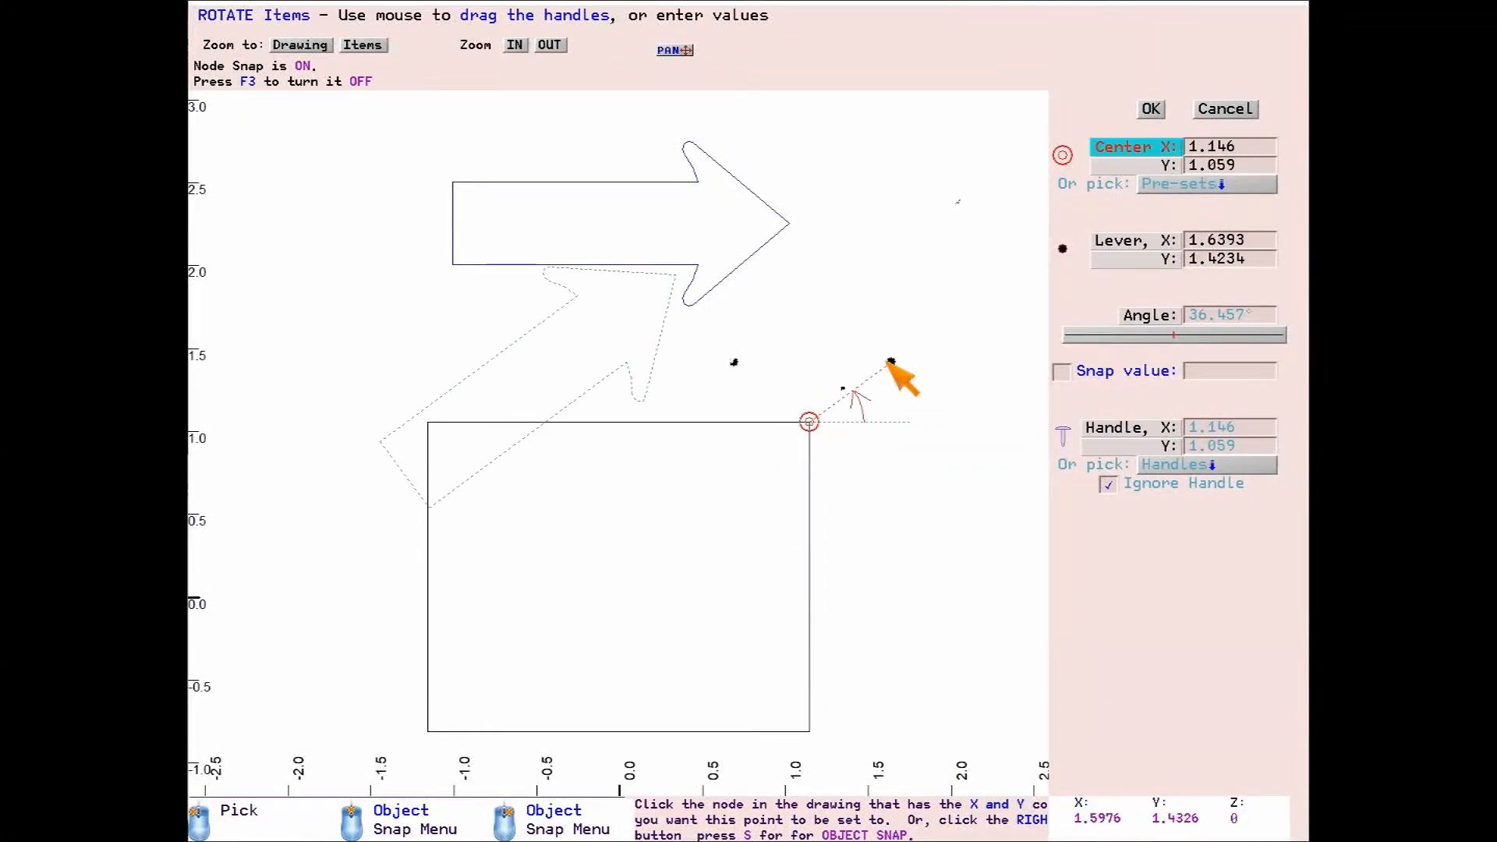
pyautogui.moveTo(892, 362)
pyautogui.mouseDown()
pyautogui.moveTo(861, 278)
pyautogui.moveTo(847, 480)
pyautogui.moveTo(912, 454)
pyautogui.moveTo(847, 433)
pyautogui.moveTo(862, 418)
pyautogui.moveTo(852, 441)
pyautogui.moveTo(772, 465)
pyautogui.moveTo(744, 403)
pyautogui.moveTo(806, 367)
pyautogui.moveTo(896, 391)
pyautogui.moveTo(865, 465)
pyautogui.moveTo(727, 434)
pyautogui.moveTo(792, 304)
pyautogui.moveTo(947, 489)
pyautogui.moveTo(969, 344)
pyautogui.moveTo(988, 402)
pyautogui.moveTo(917, 364)
pyautogui.moveTo(781, 374)
pyautogui.moveTo(858, 433)
pyautogui.moveTo(916, 362)
pyautogui.moveTo(896, 308)
pyautogui.moveTo(926, 345)
pyautogui.mouseUp()
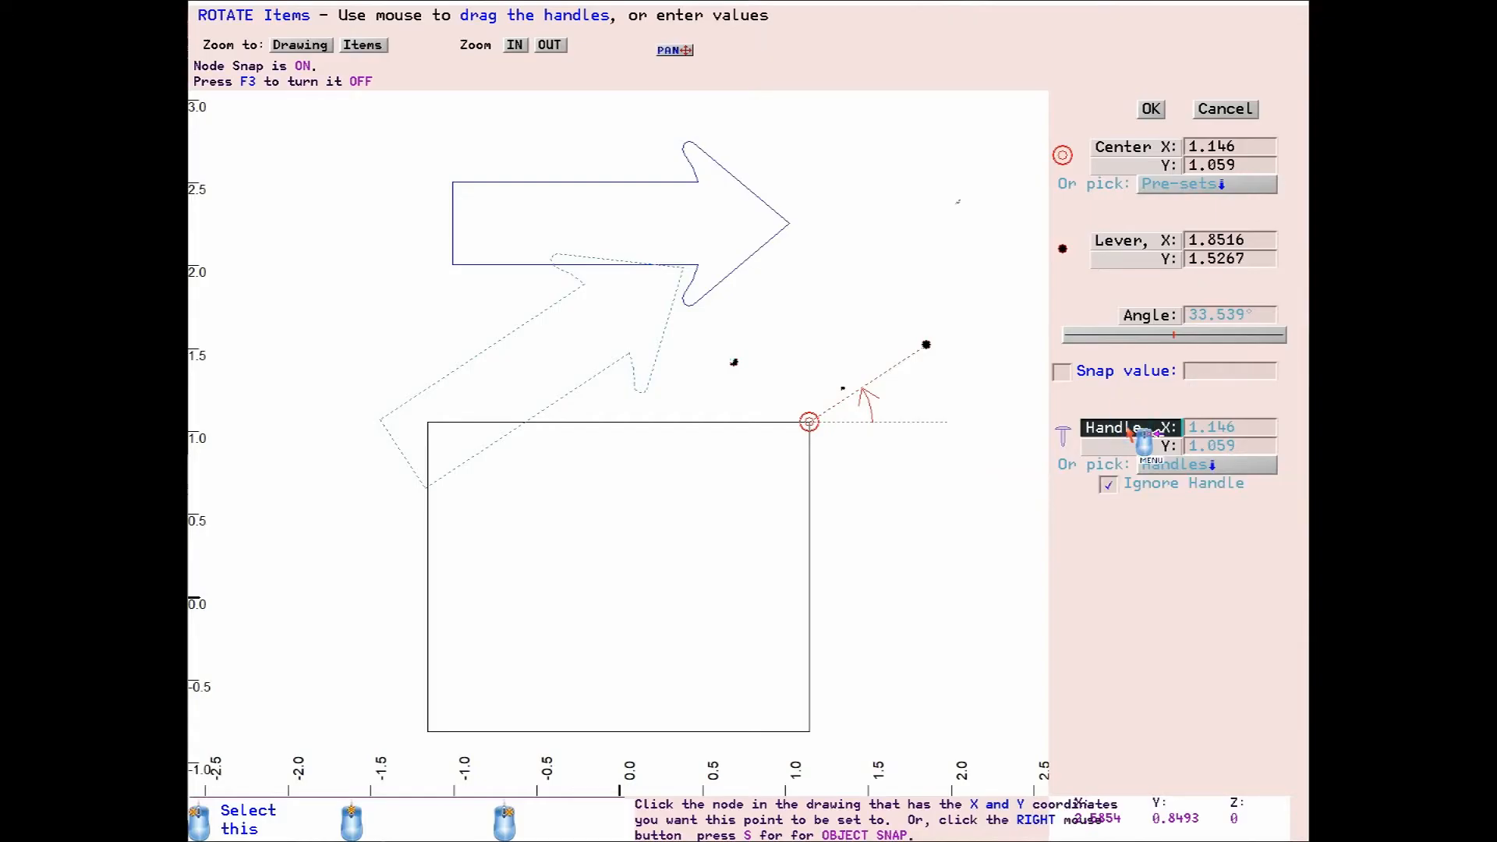
# - Set the handle at the arrow's tip and swing the lever to about 44.9°
pyautogui.click(1129, 433)
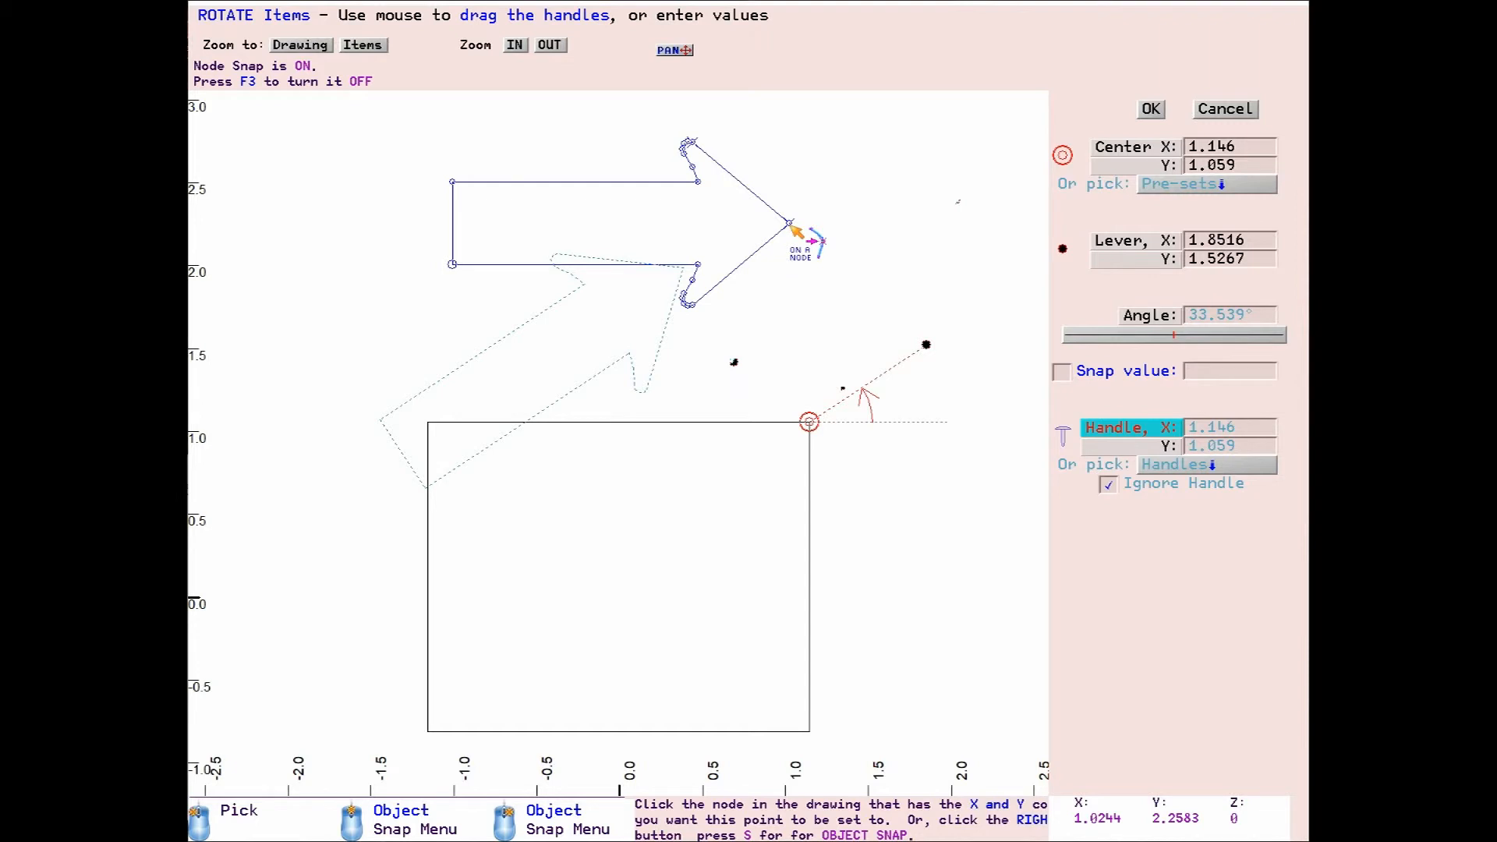
pyautogui.click(790, 225)
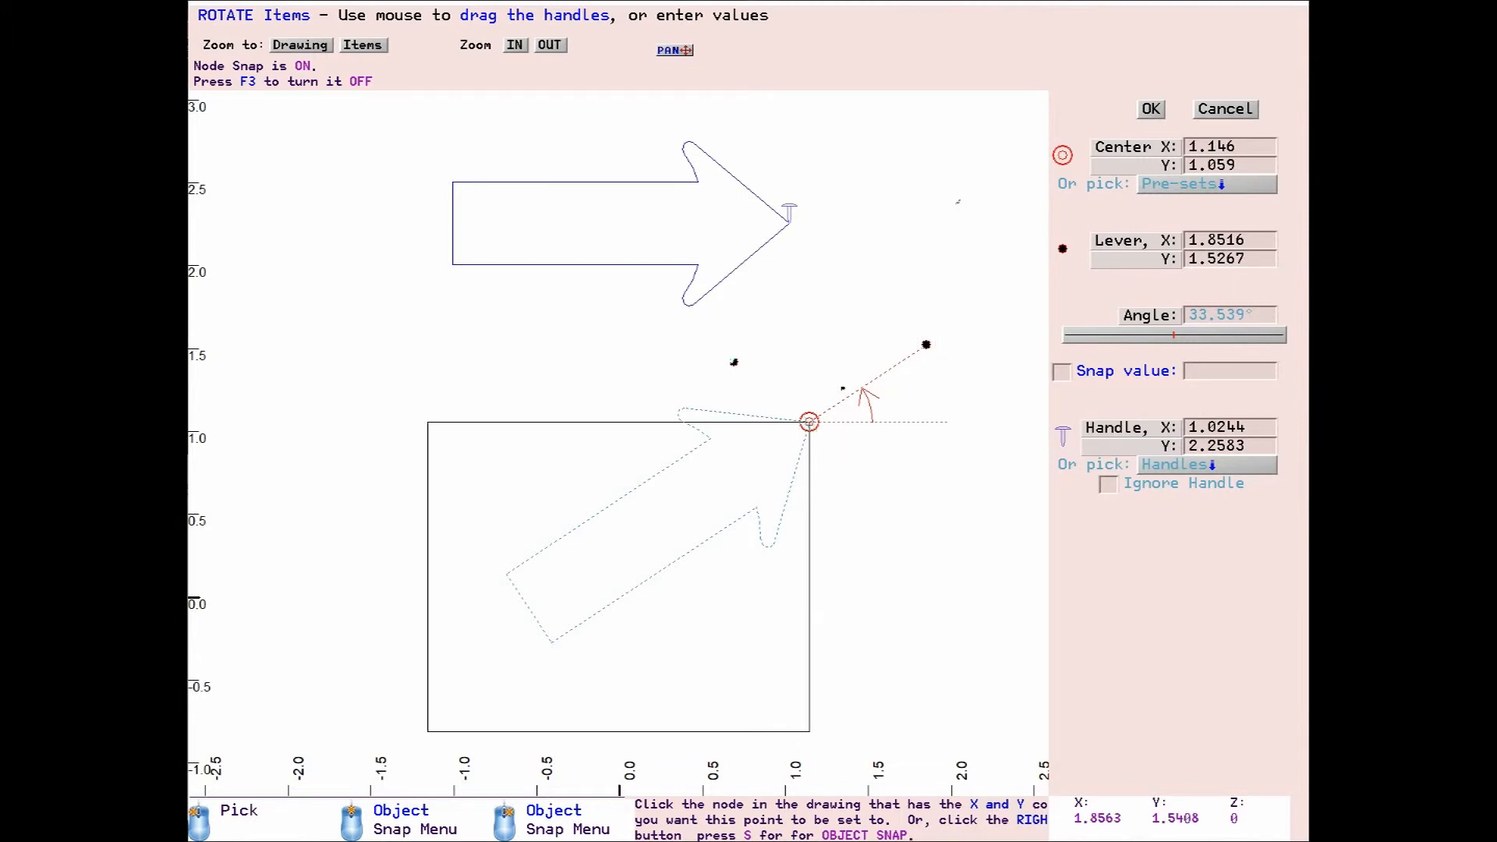
pyautogui.moveTo(927, 345); pyautogui.dragTo(965, 267)
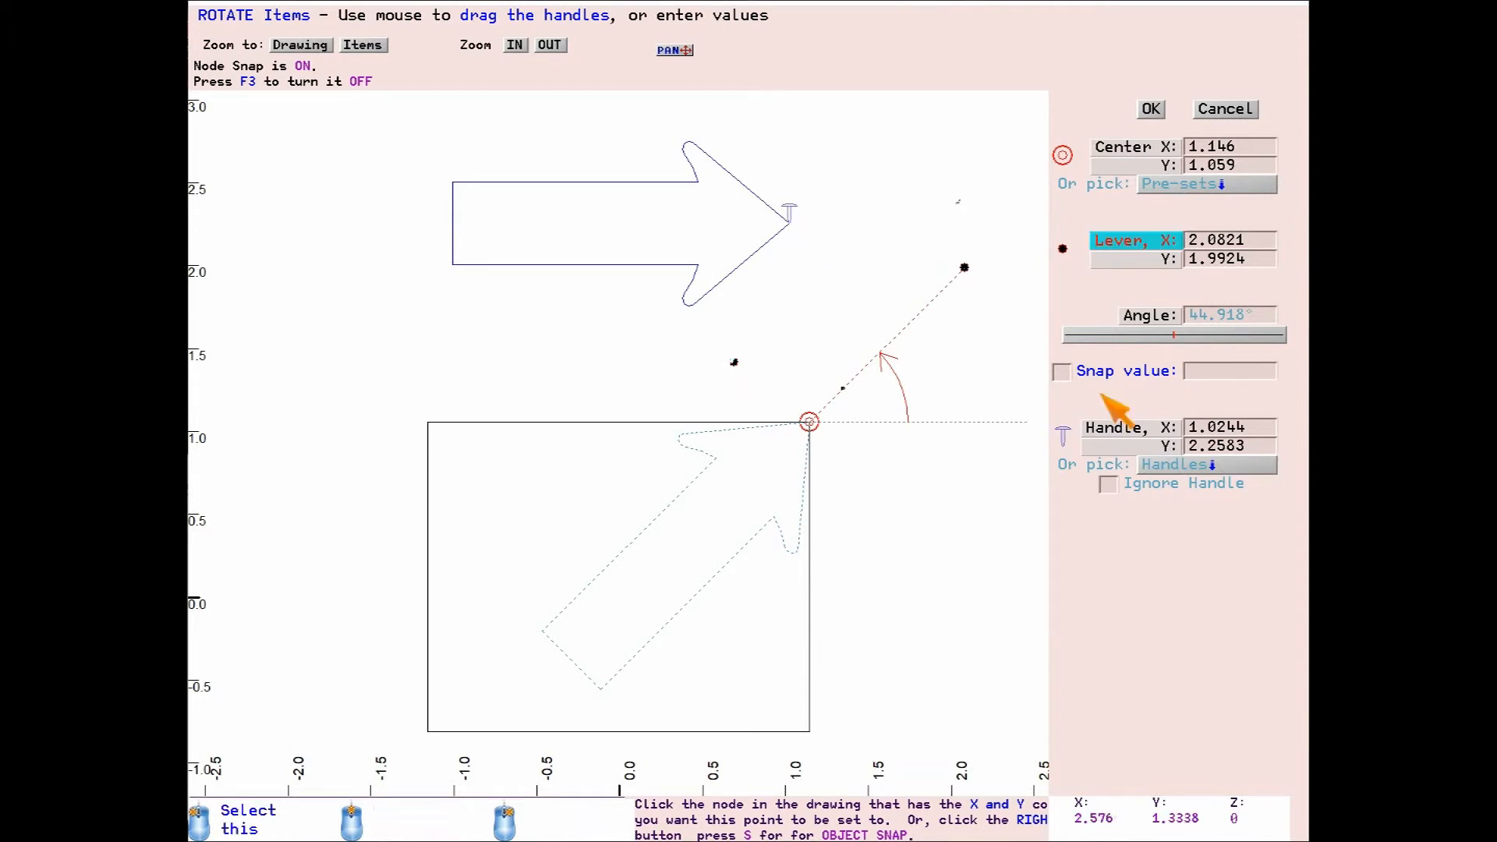
# - Set the handle at the node where the shaft's lower edge meets the arrowhead and swing the lever to about 46.4°
pyautogui.click(1123, 431)
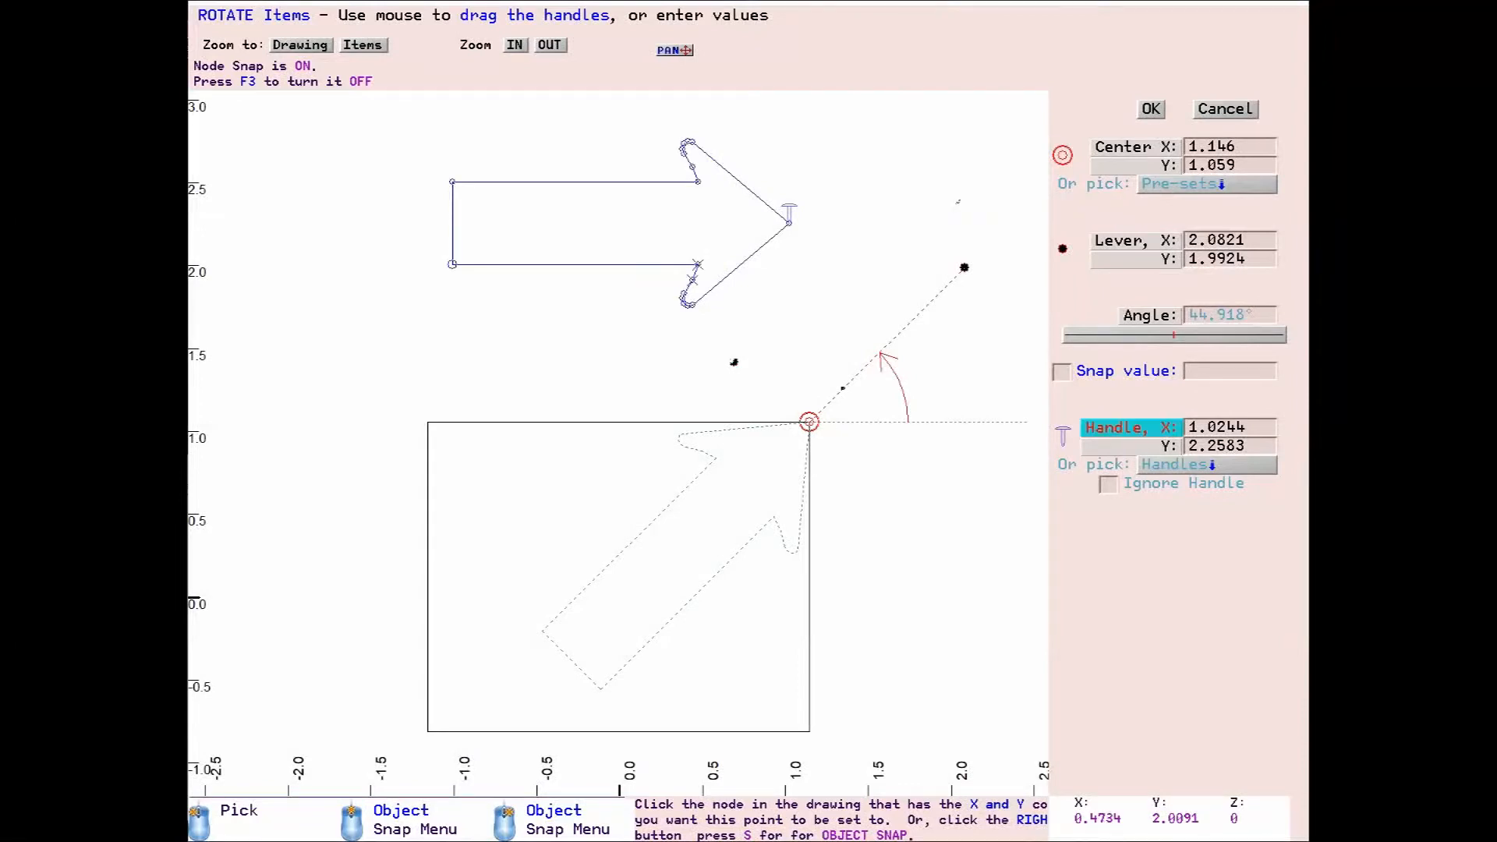
pyautogui.click(699, 263)
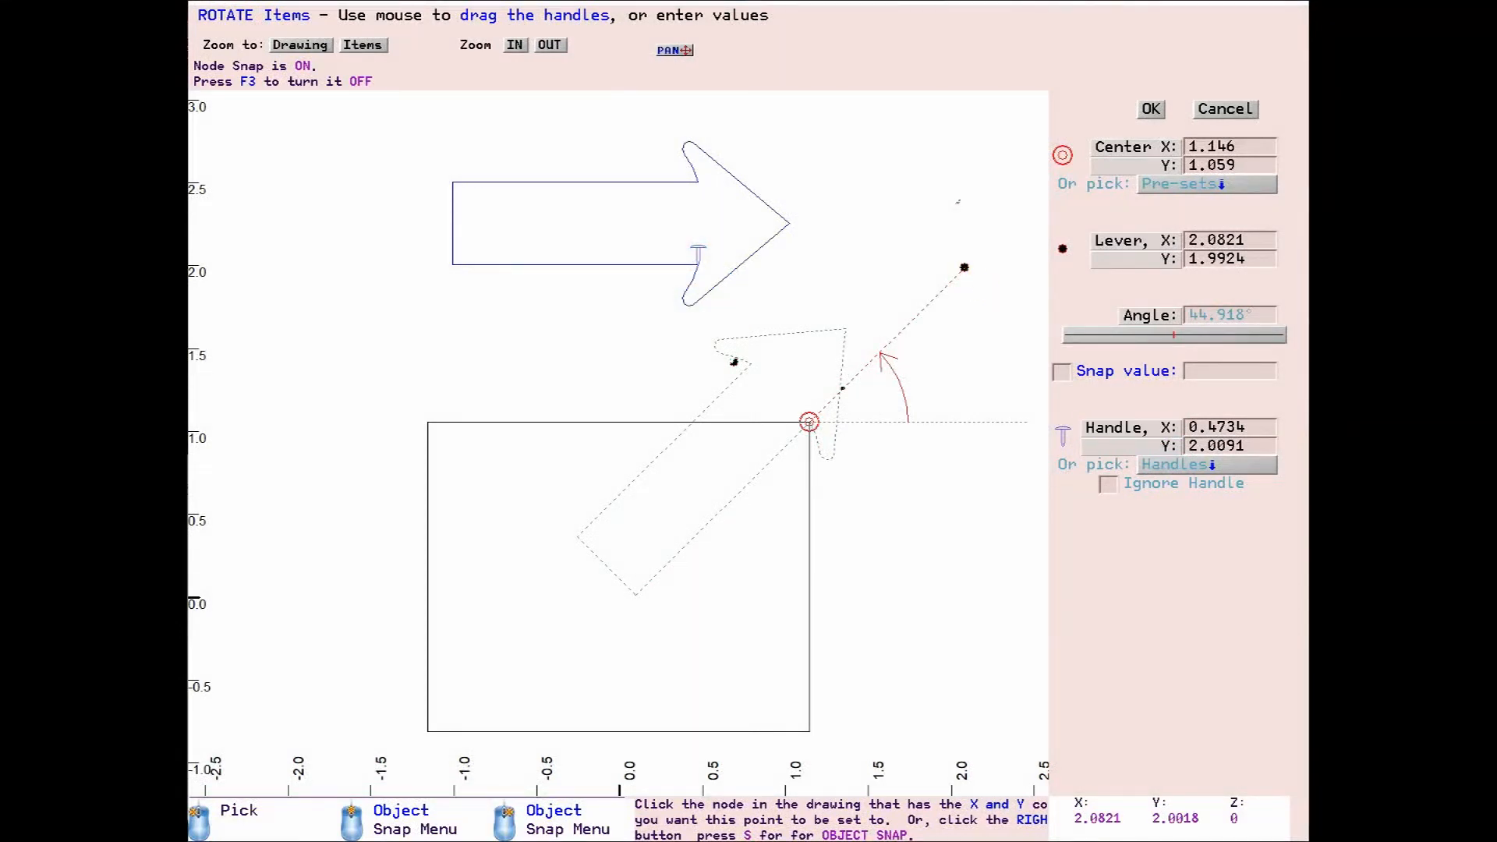
pyautogui.click(966, 267)
pyautogui.moveTo(966, 267); pyautogui.dragTo(923, 331)
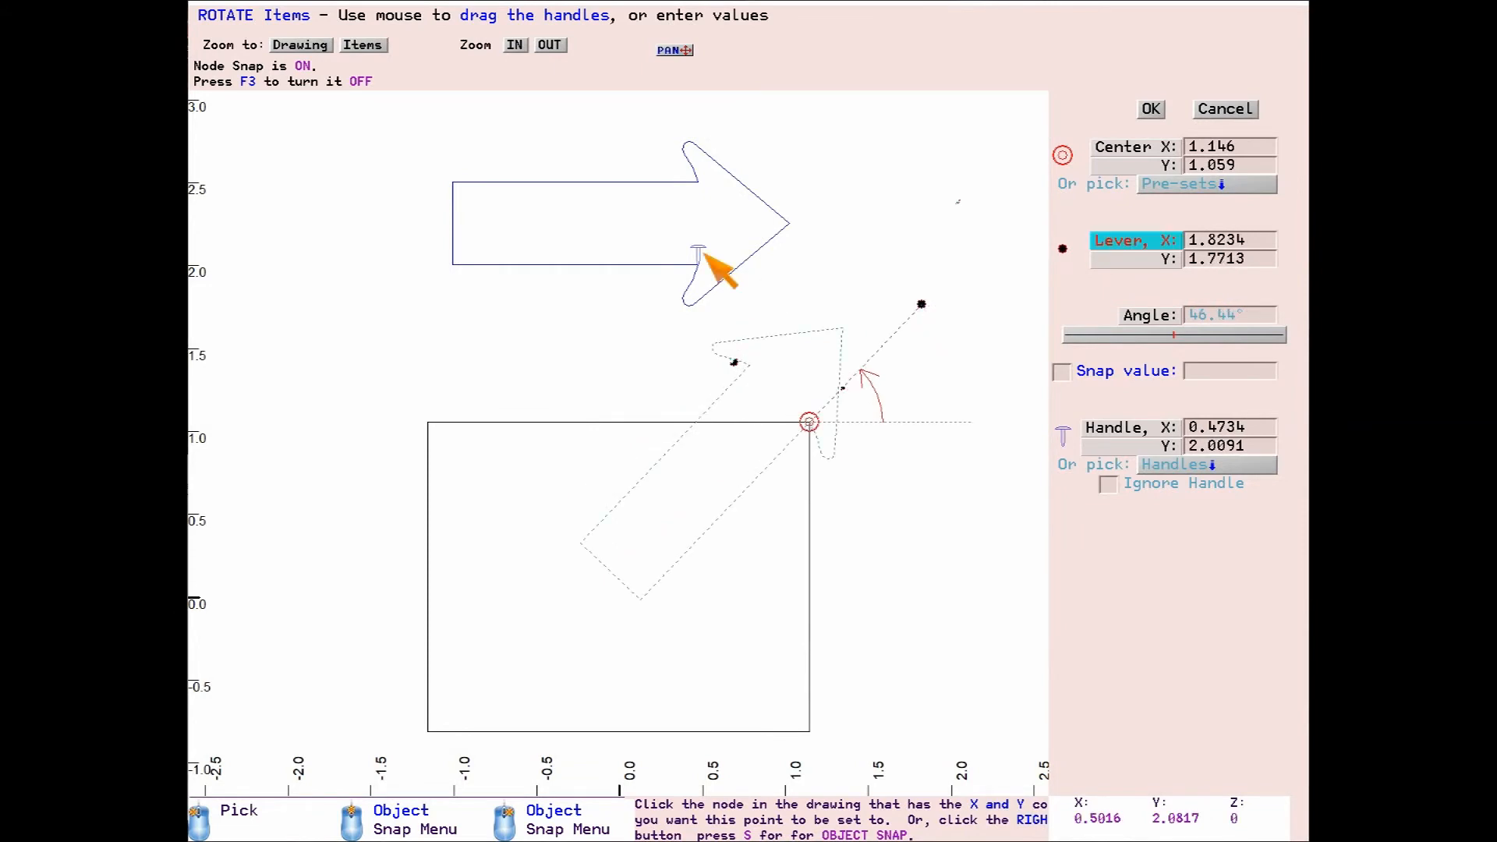
# - Move the handle to the arrow shaft's upper-left corner and vary the angle with the lever and the slider, ending at about 280.5°
pyautogui.moveTo(702, 251)
pyautogui.mouseDown()
pyautogui.moveTo(517, 214)
pyautogui.moveTo(453, 255)
pyautogui.moveTo(457, 187)
pyautogui.mouseUp()
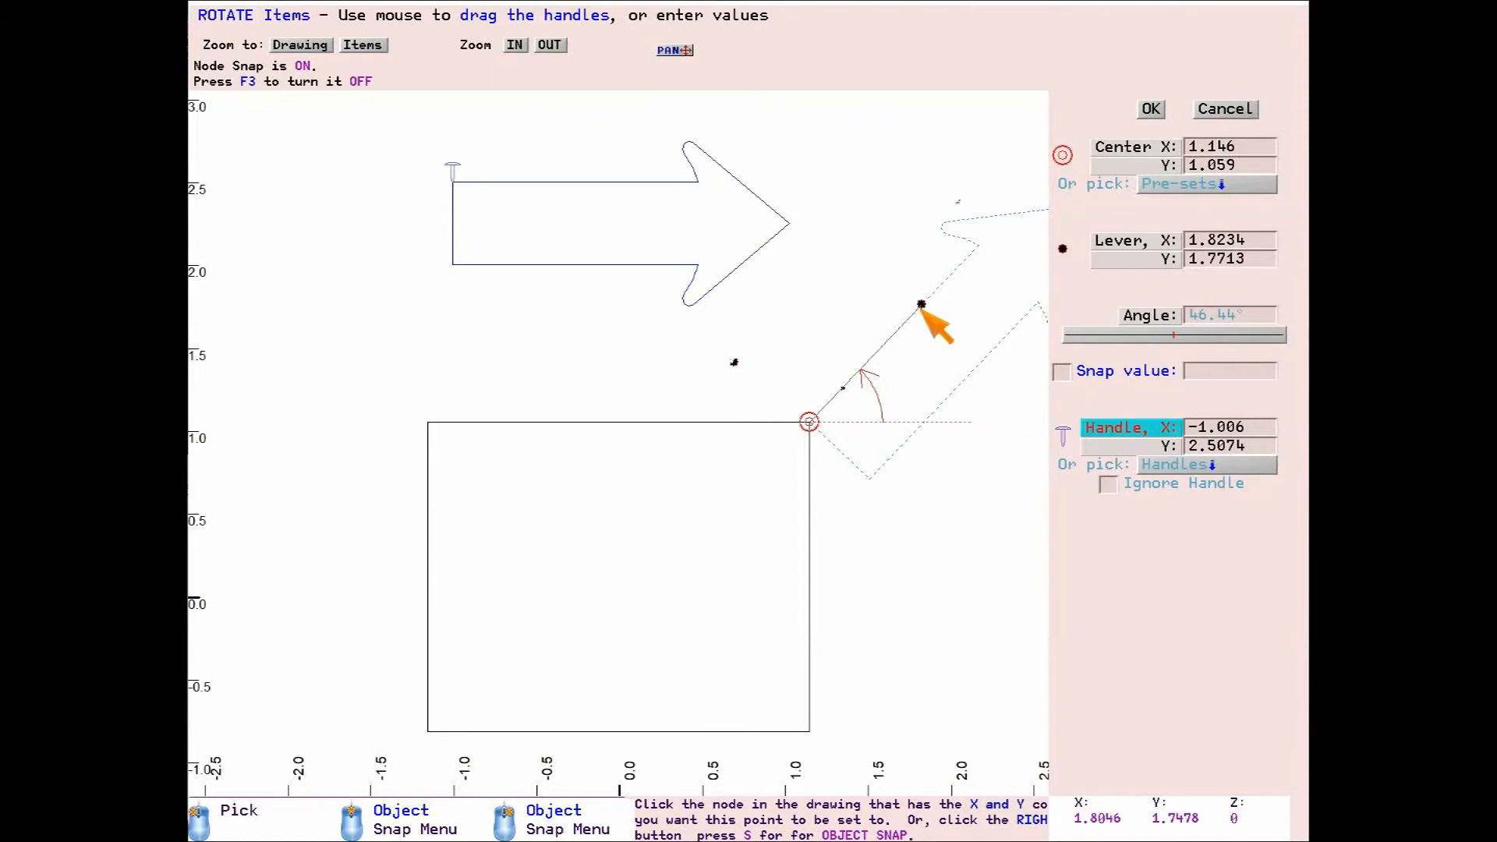
pyautogui.moveTo(922, 304); pyautogui.dragTo(701, 528)
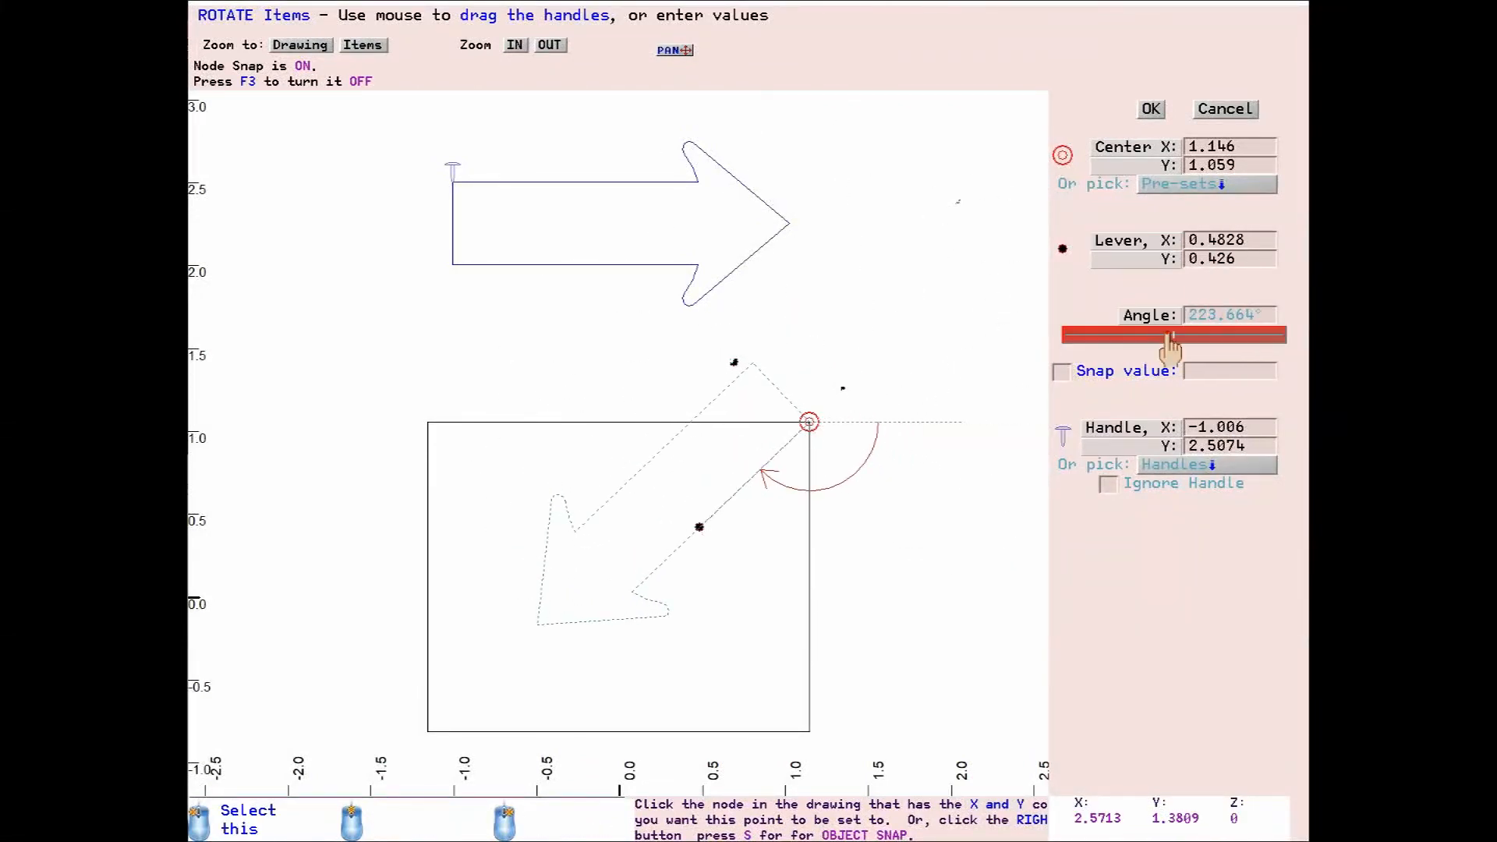
pyautogui.moveTo(1174, 336)
pyautogui.mouseDown()
pyautogui.moveTo(1236, 335)
pyautogui.moveTo(1112, 335)
pyautogui.moveTo(1237, 335)
pyautogui.moveTo(1107, 335)
pyautogui.moveTo(1186, 337)
pyautogui.moveTo(1170, 343)
pyautogui.mouseUp()
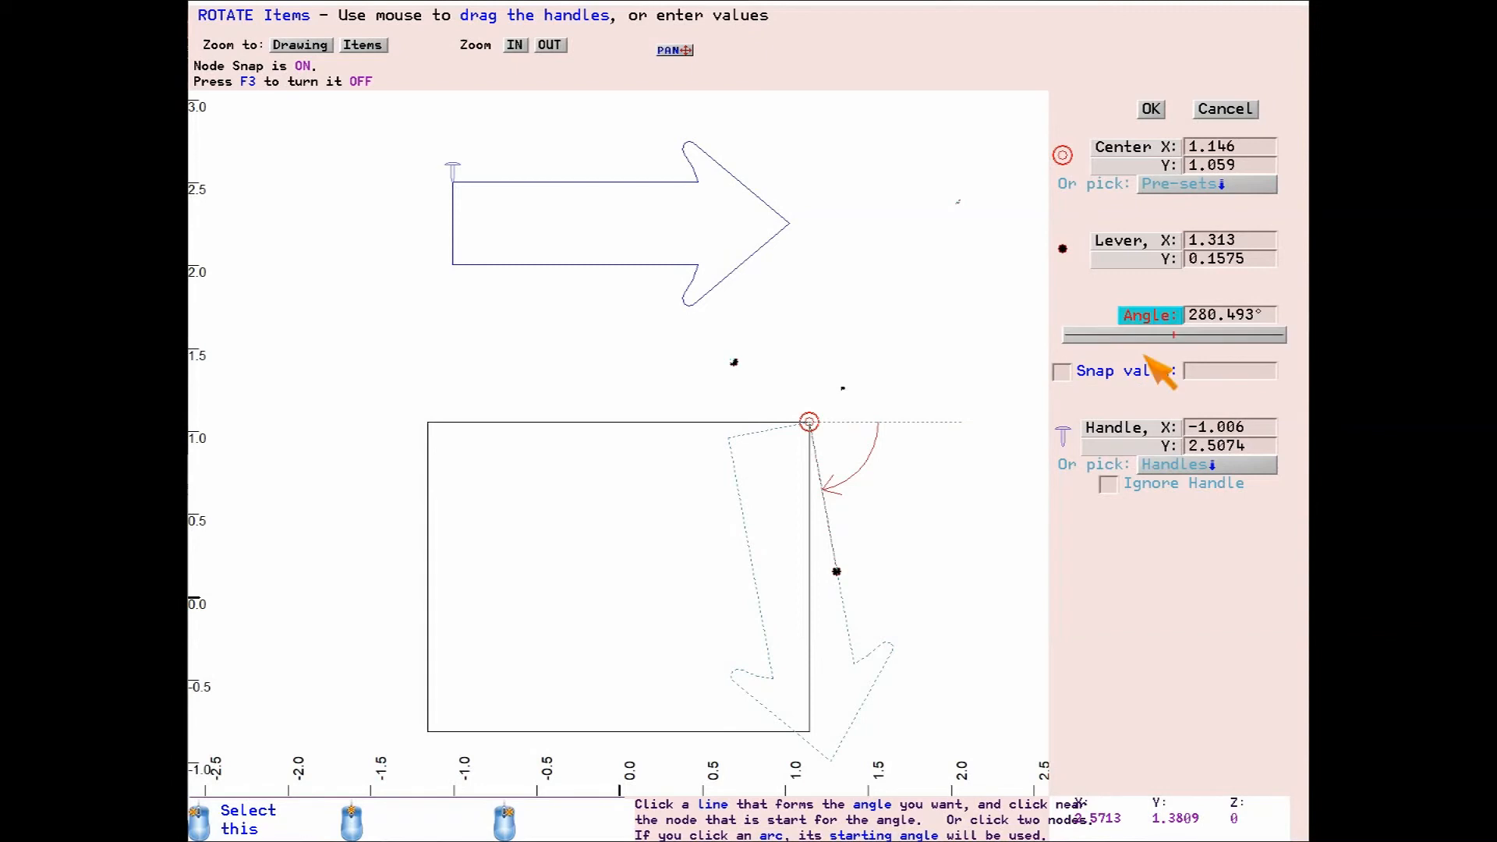
# - Take the rotation angle from the arrowhead's lower slanted edge, alternating its start between both ends and ending at the tip for 219.888°
pyautogui.click(1228, 313)
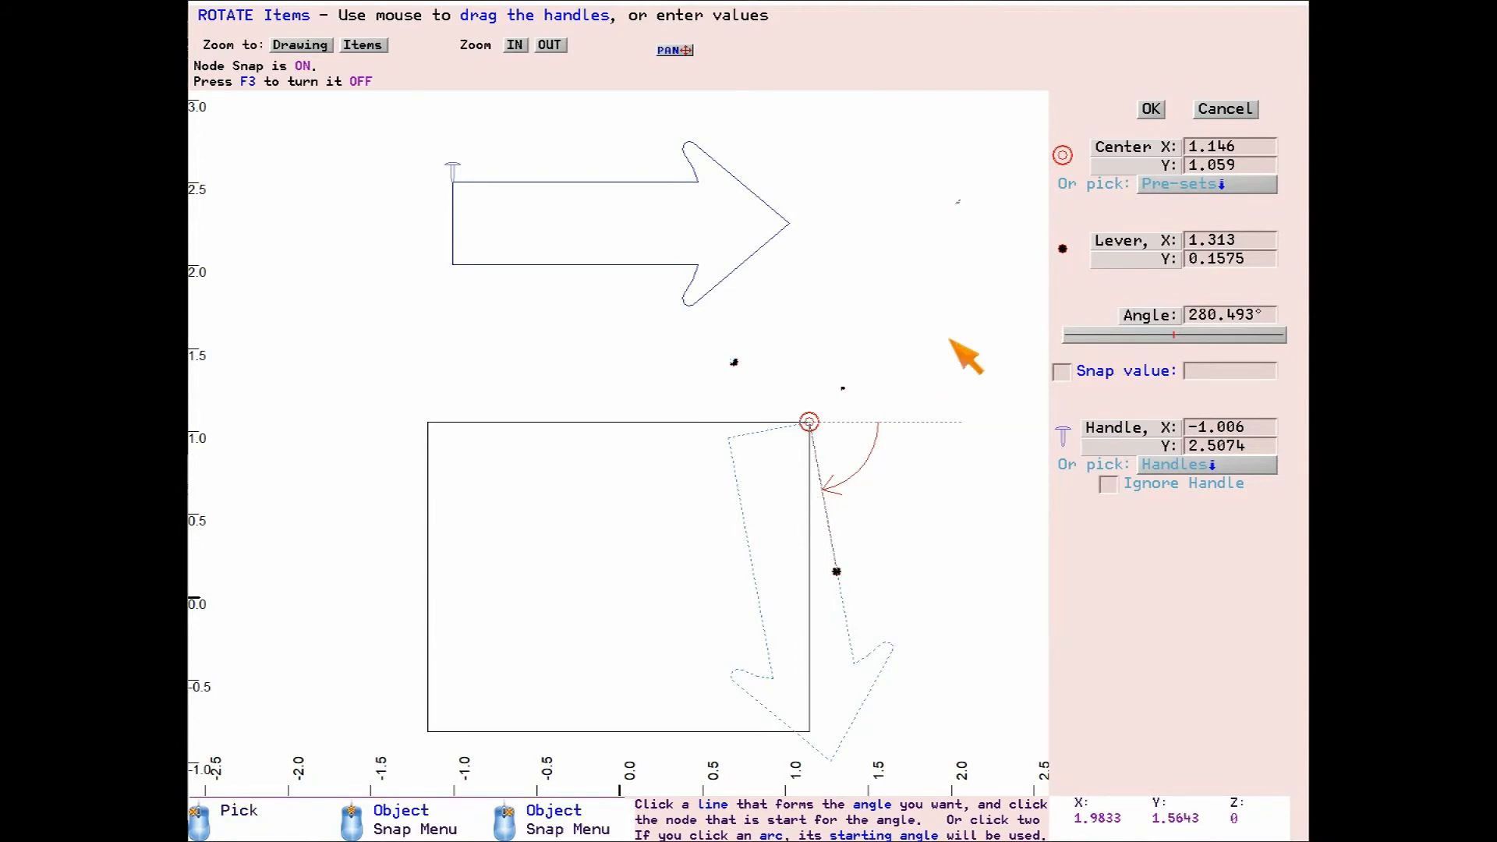
pyautogui.click(753, 256)
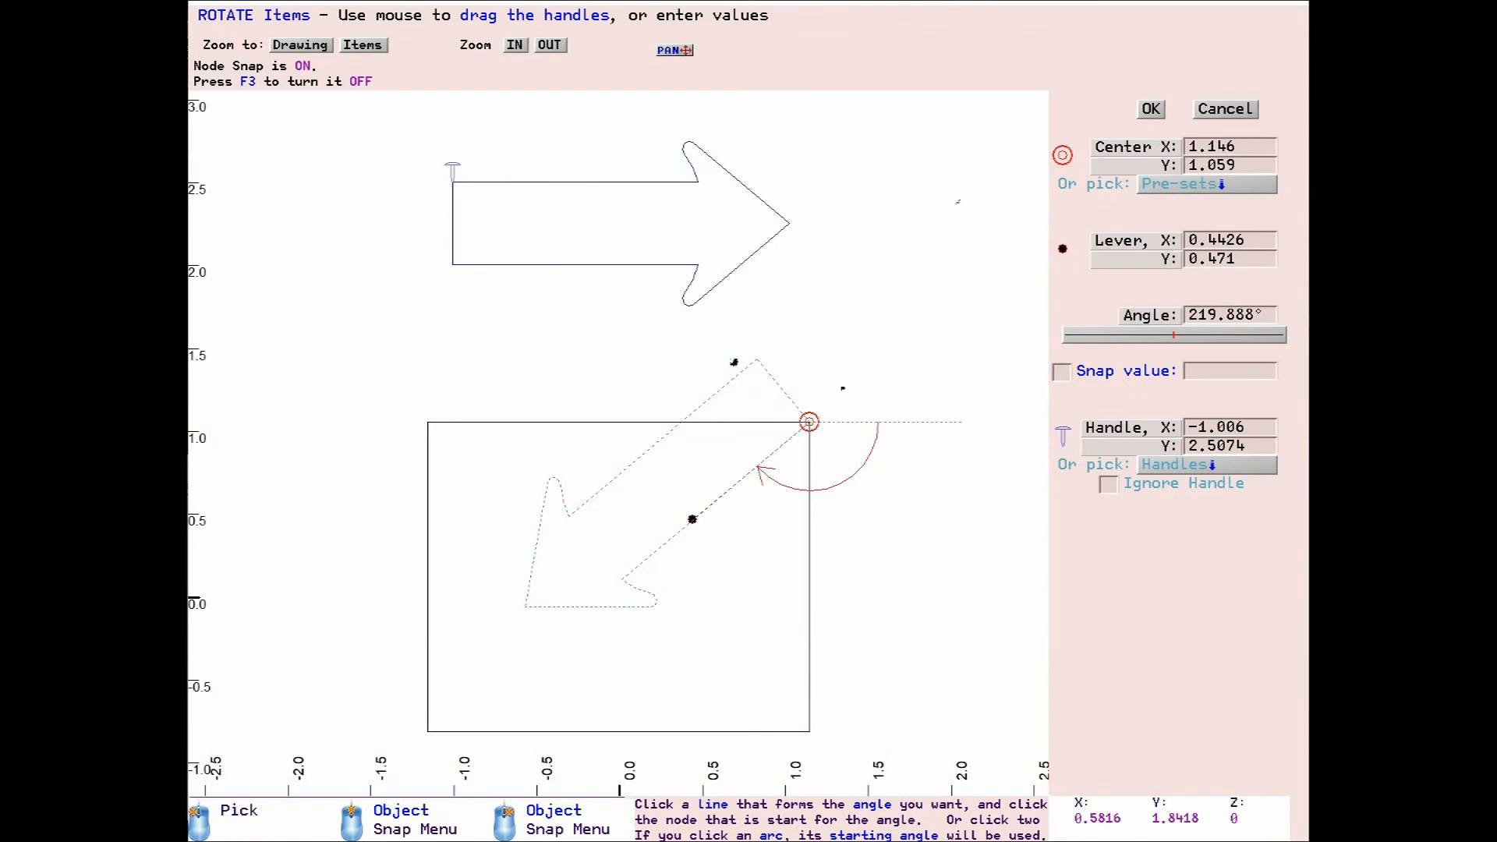
pyautogui.click(709, 295)
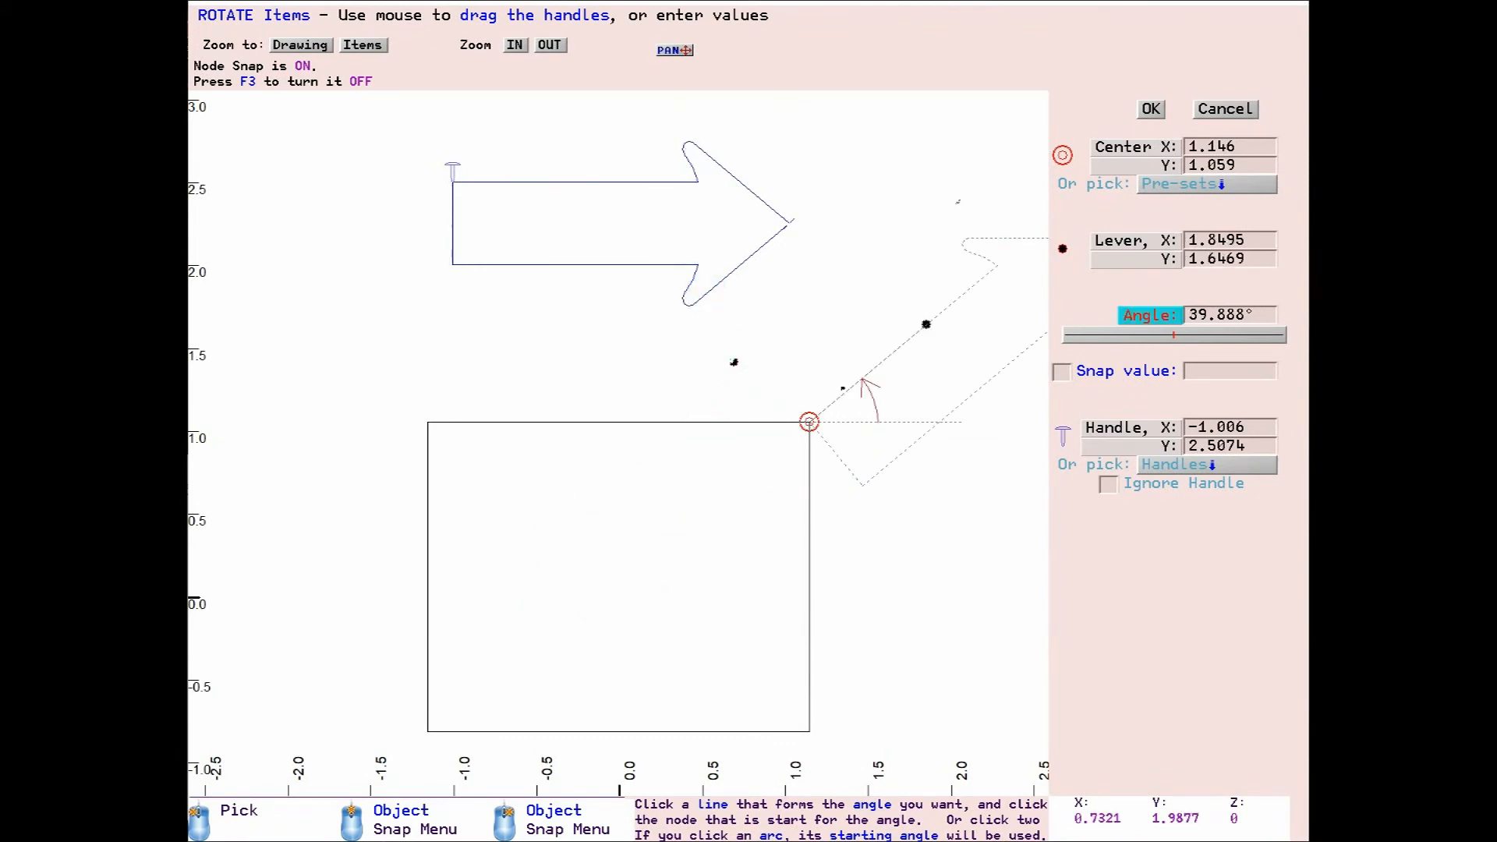
pyautogui.click(779, 246)
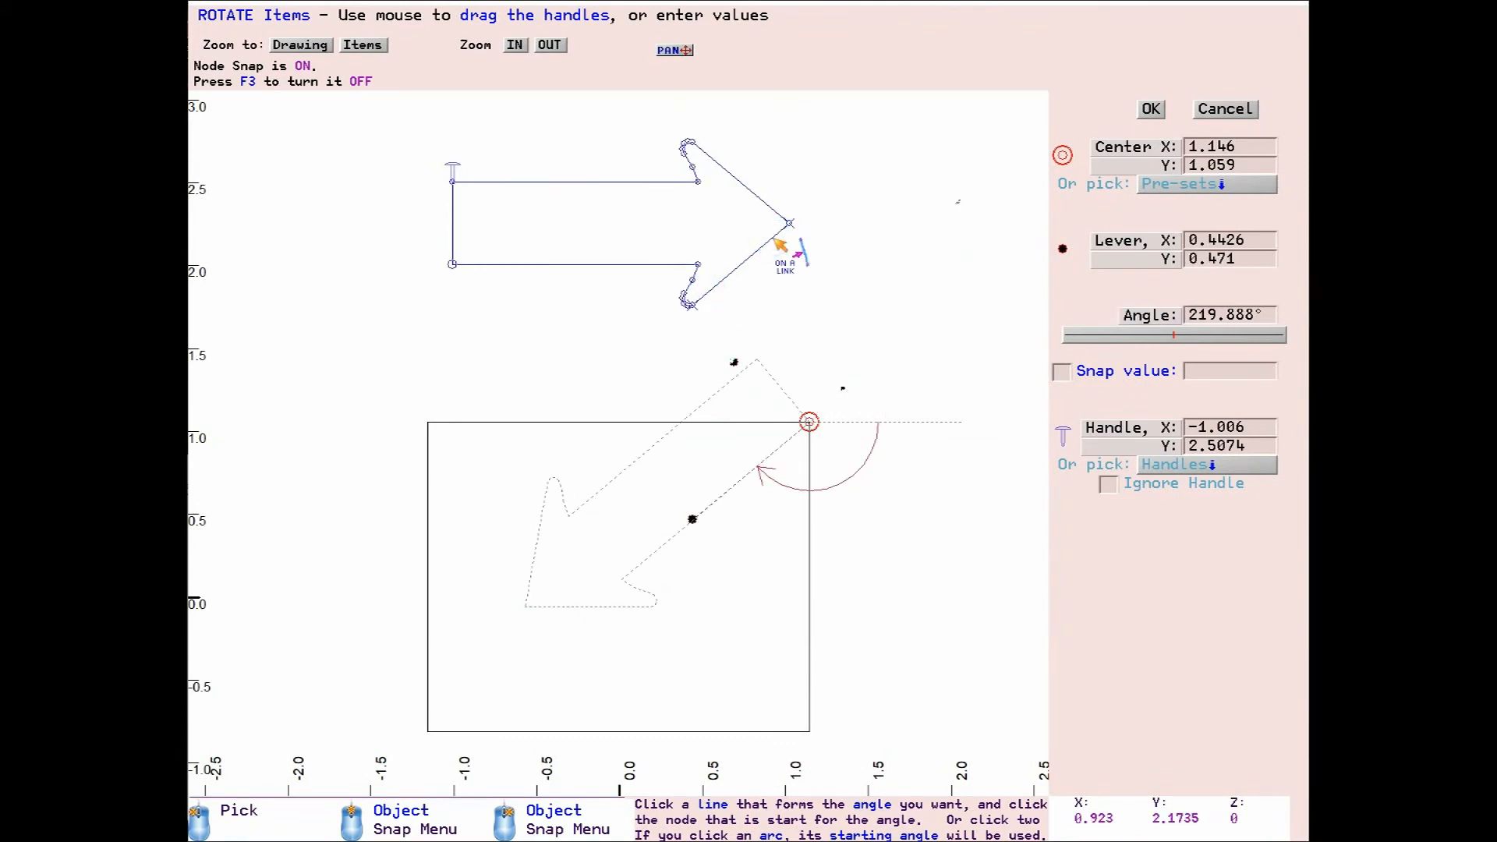
pyautogui.click(711, 297)
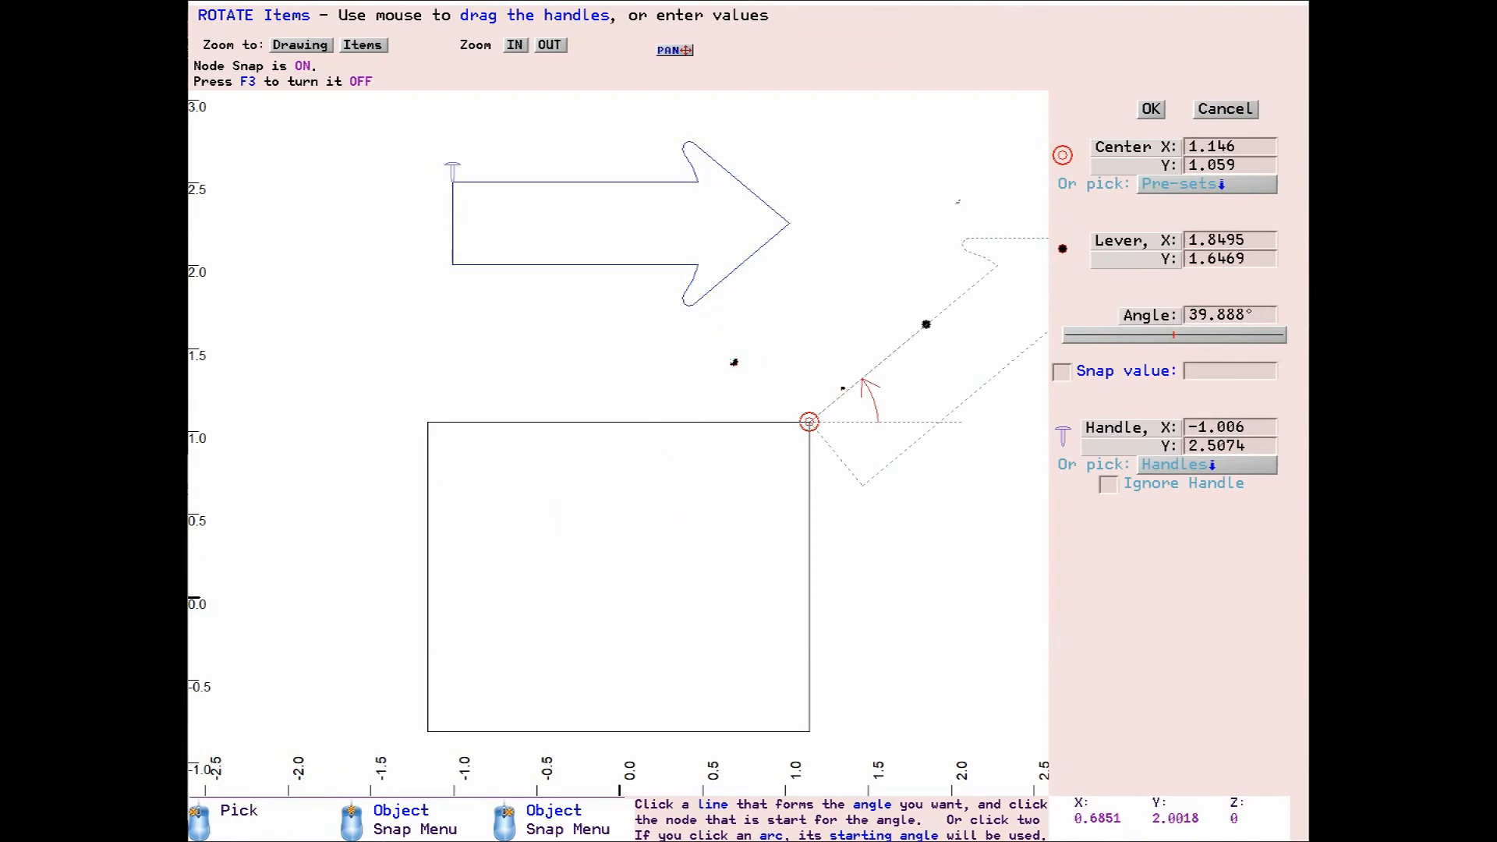
pyautogui.click(781, 237)
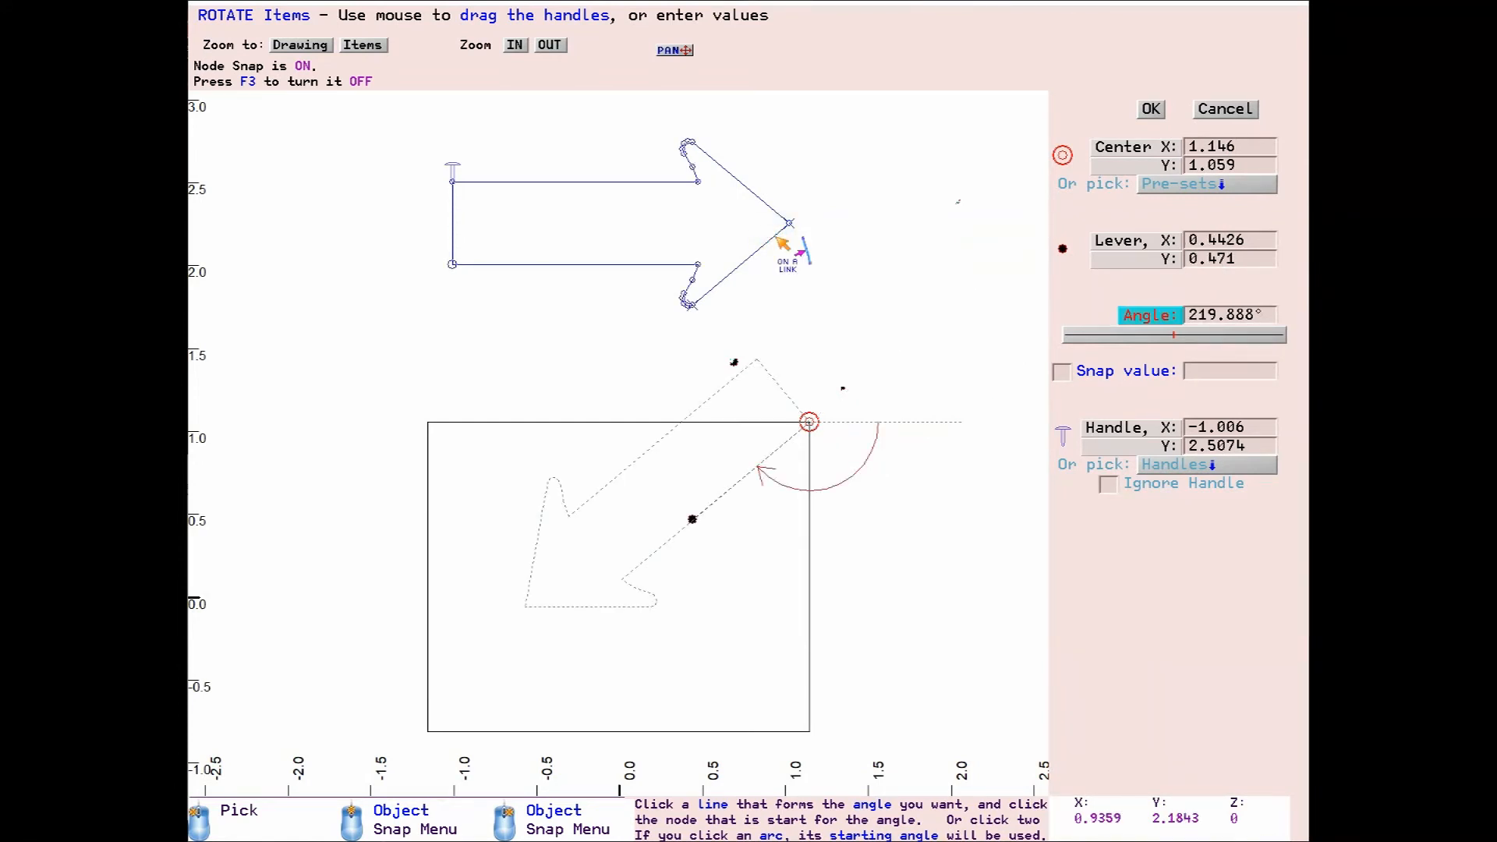
# - Set the handle at the arrow's tip and take the angle from the arrowhead's lower slanted edge, starting at its lower end, for 39.888°
pyautogui.click(1131, 427)
pyautogui.click(791, 224)
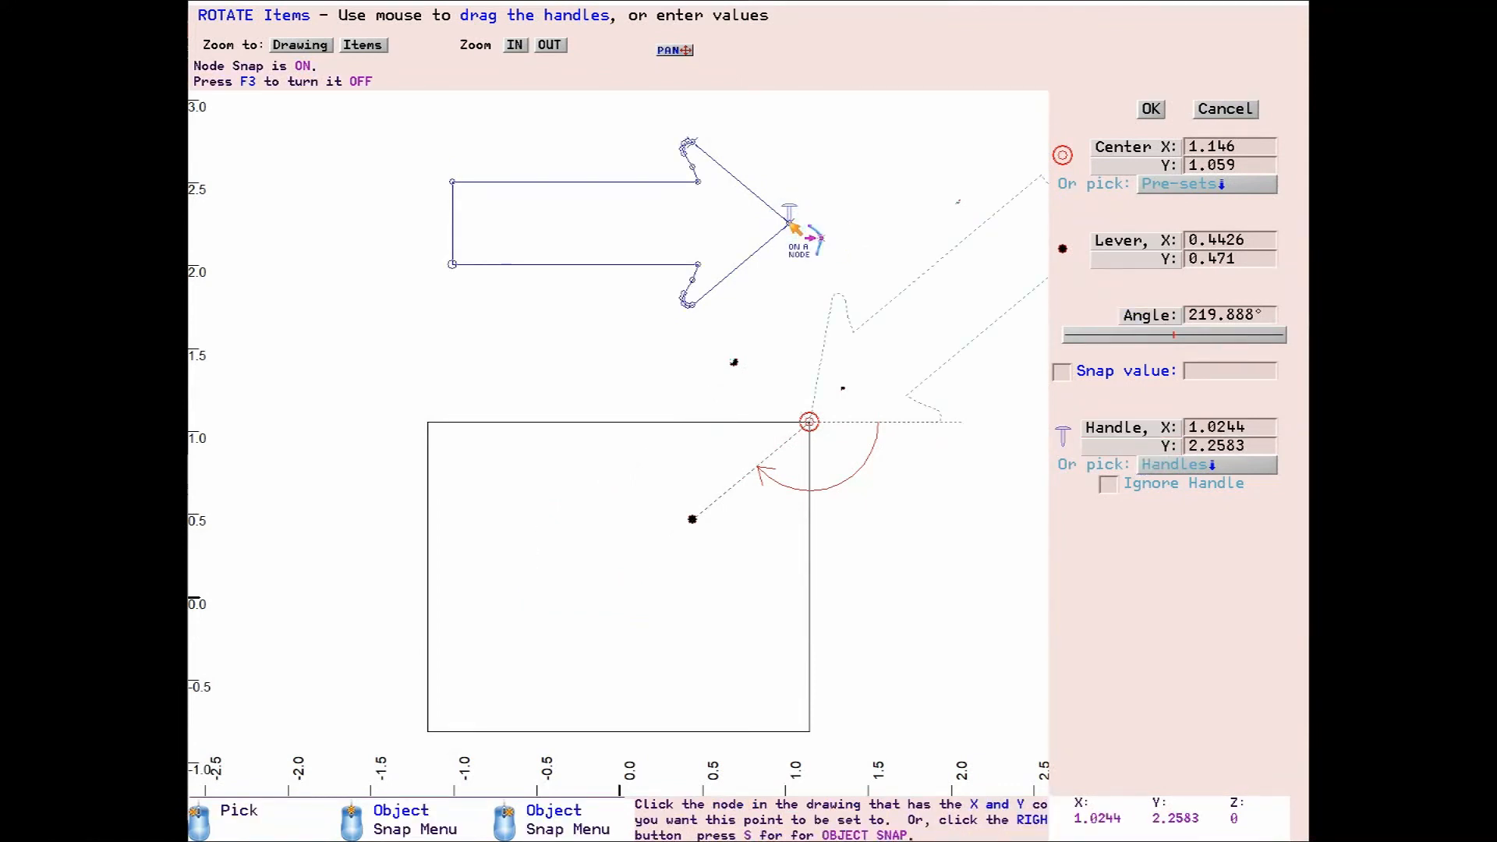
pyautogui.click(1140, 315)
pyautogui.click(773, 239)
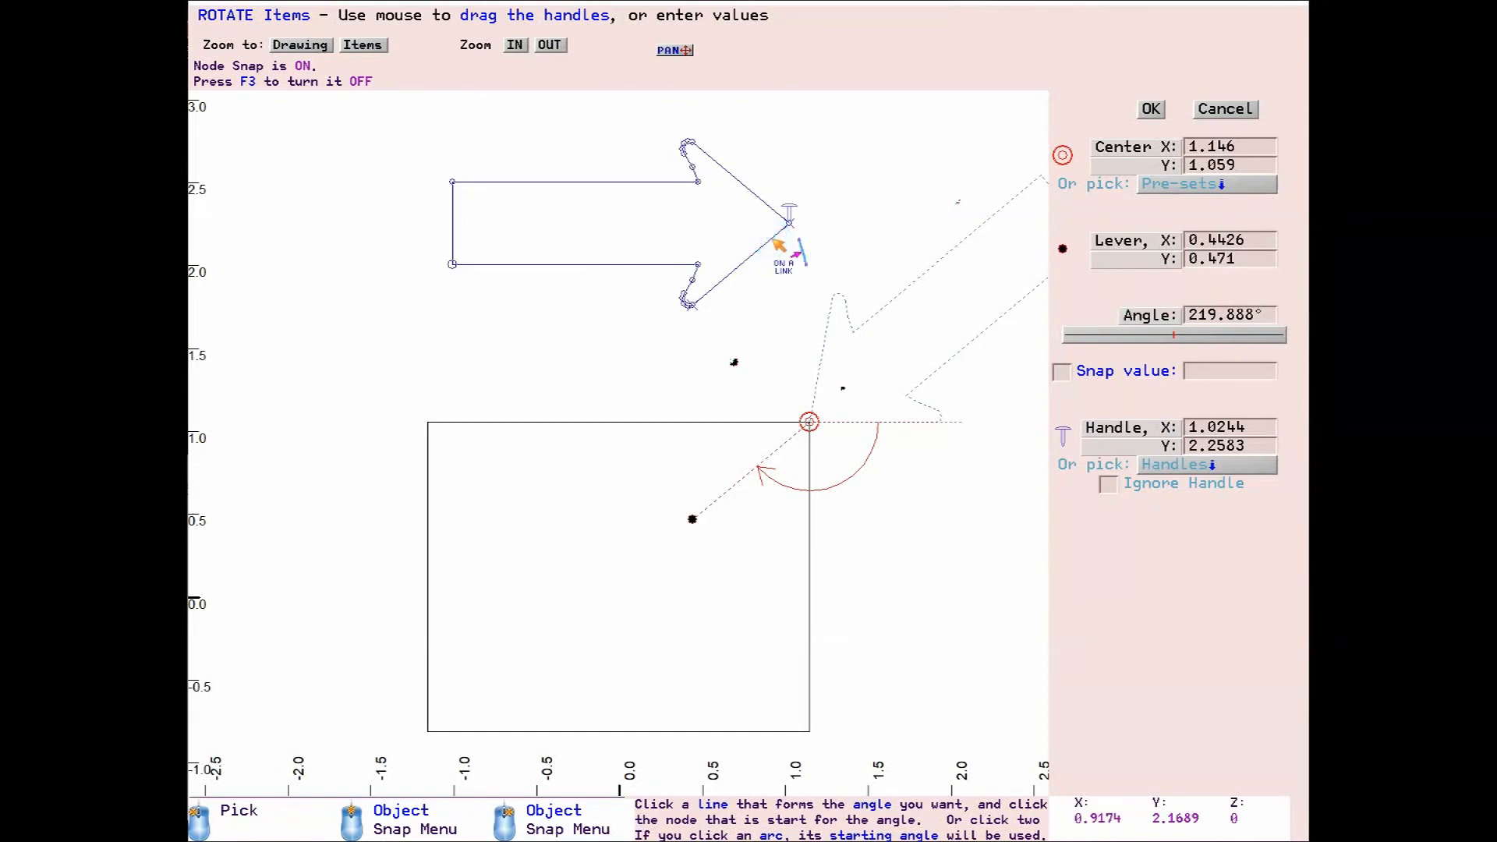
pyautogui.click(692, 302)
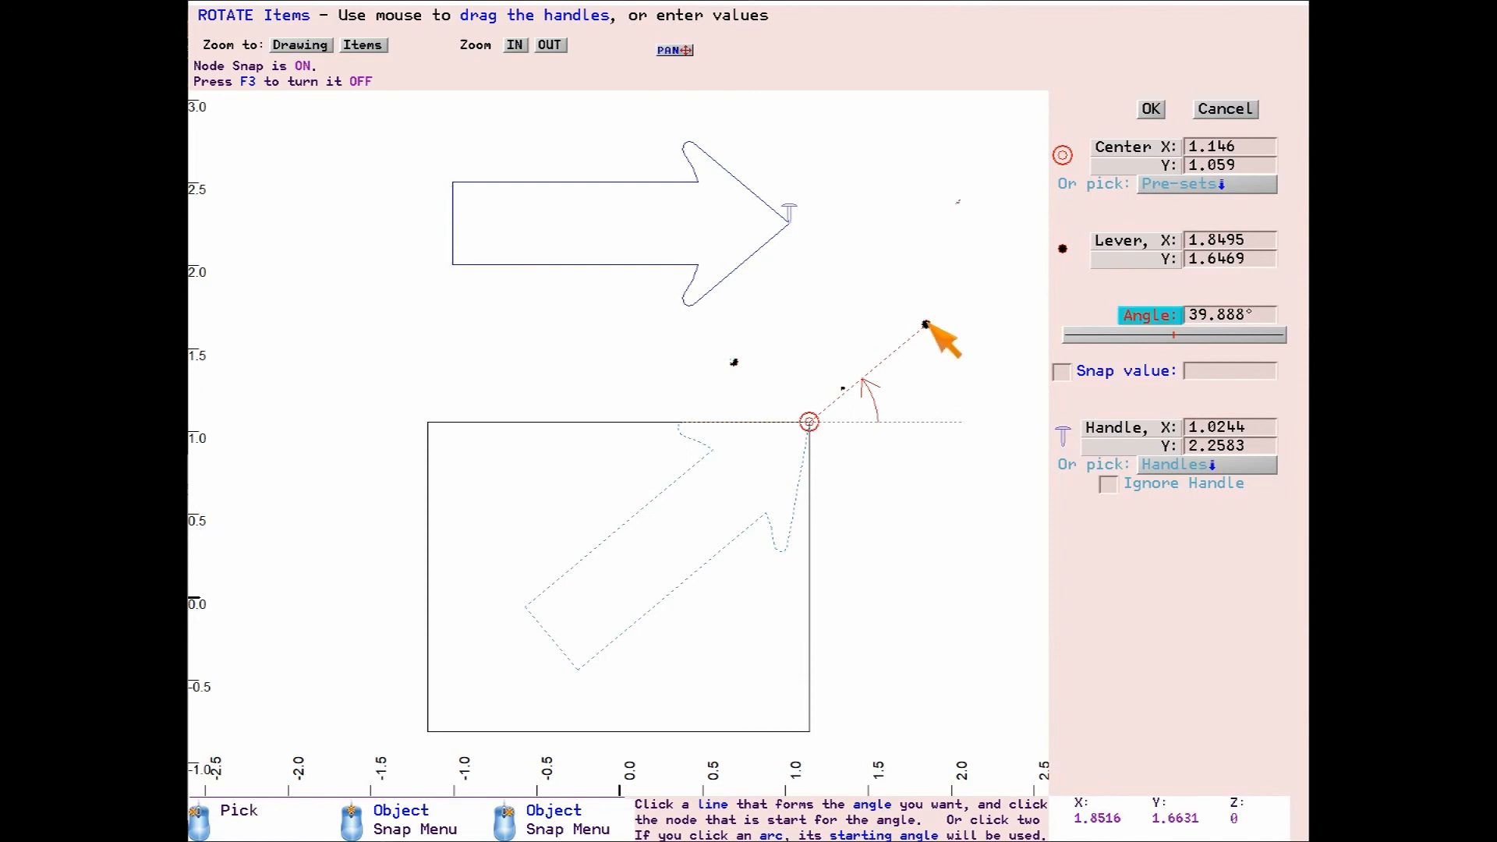
# - Swing the lever to about 44.5°, apply the rotation and leave selection mode
pyautogui.moveTo(926, 324); pyautogui.dragTo(925, 310)
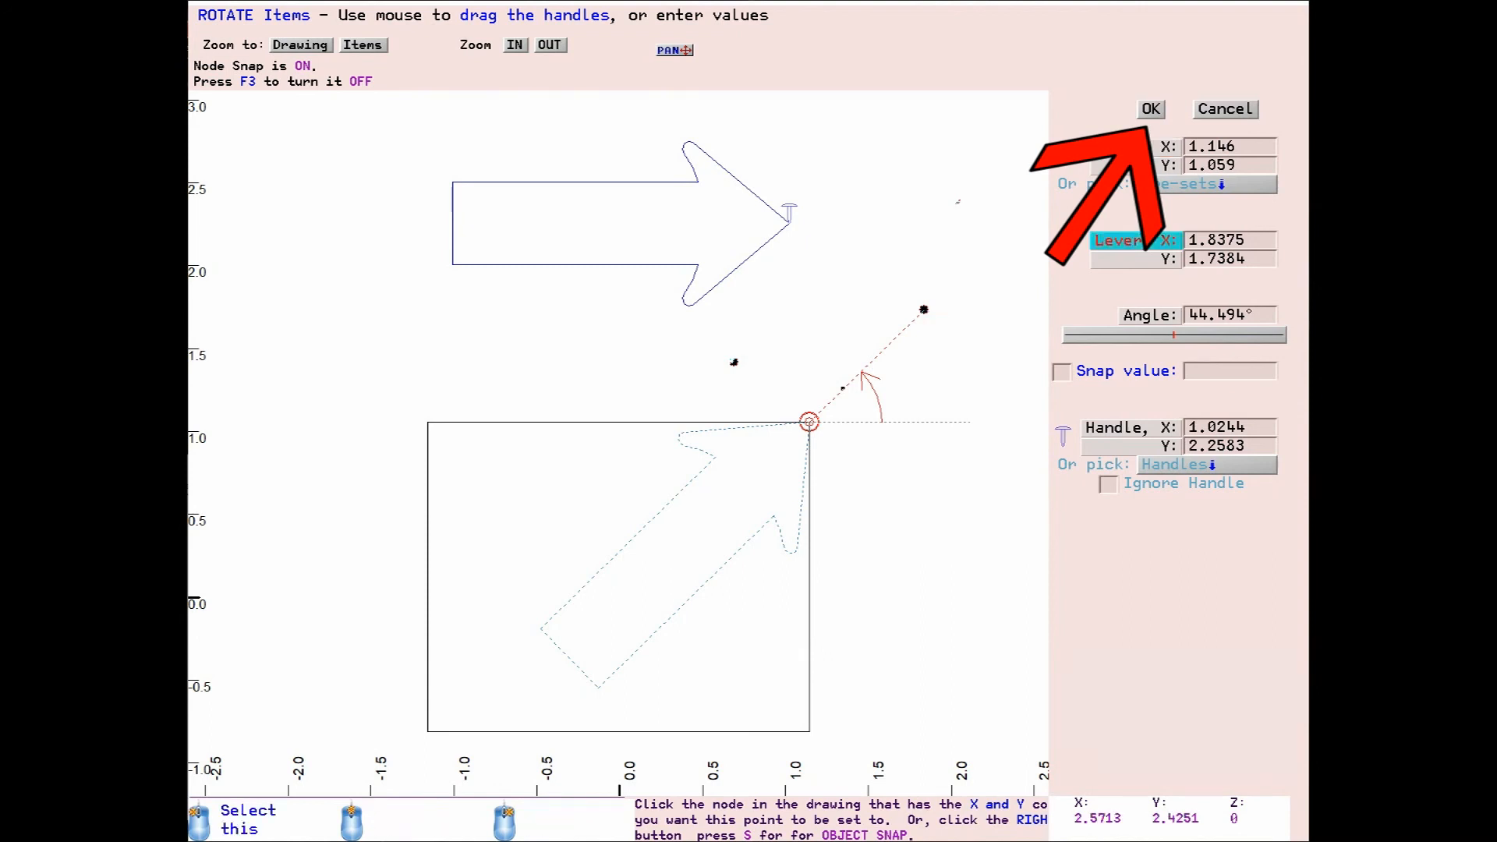
pyautogui.click(1152, 109)
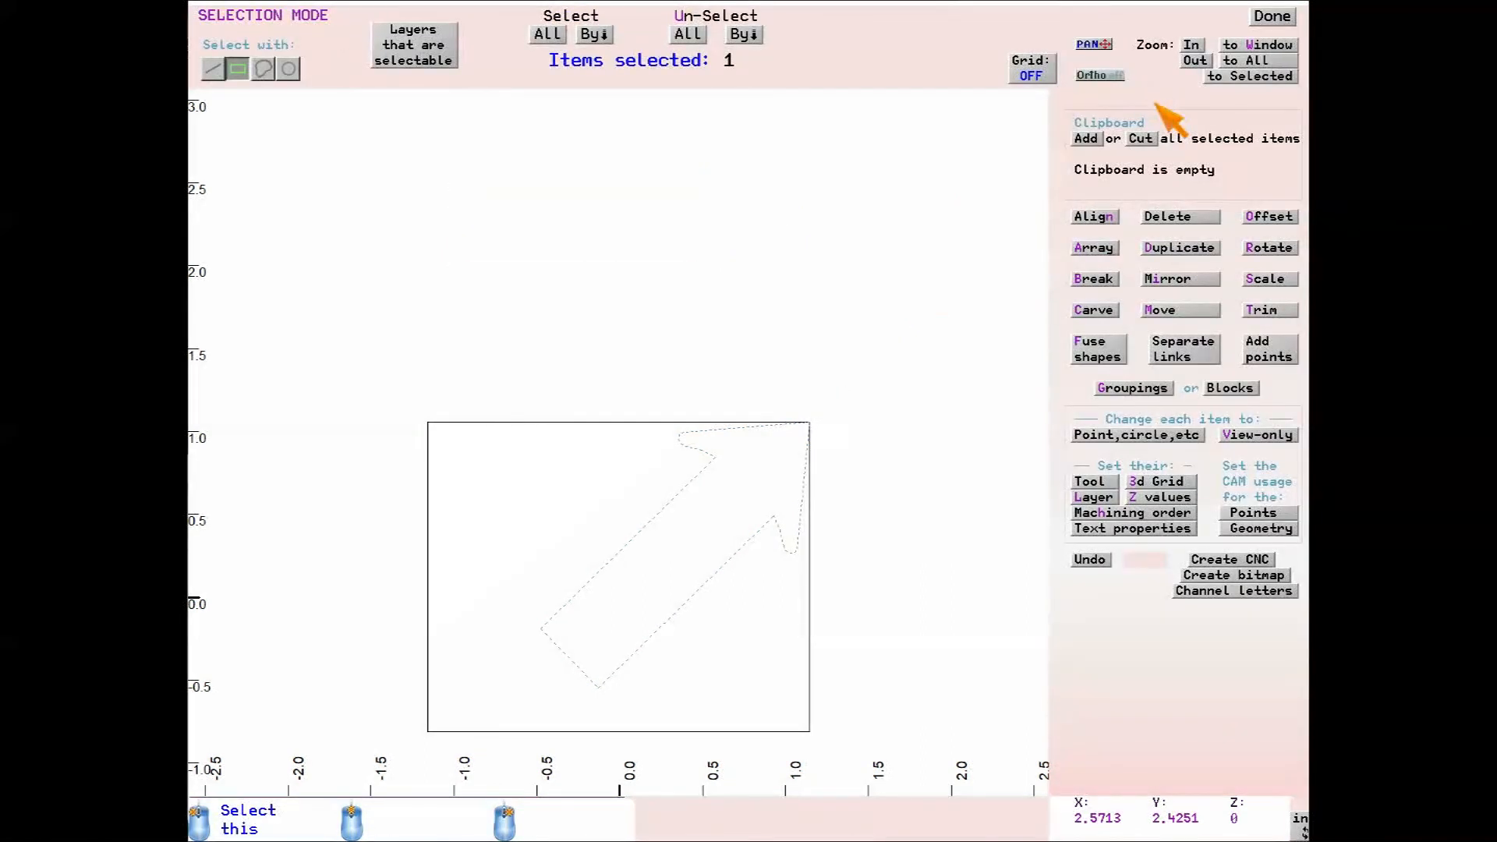
pyautogui.click(1272, 17)
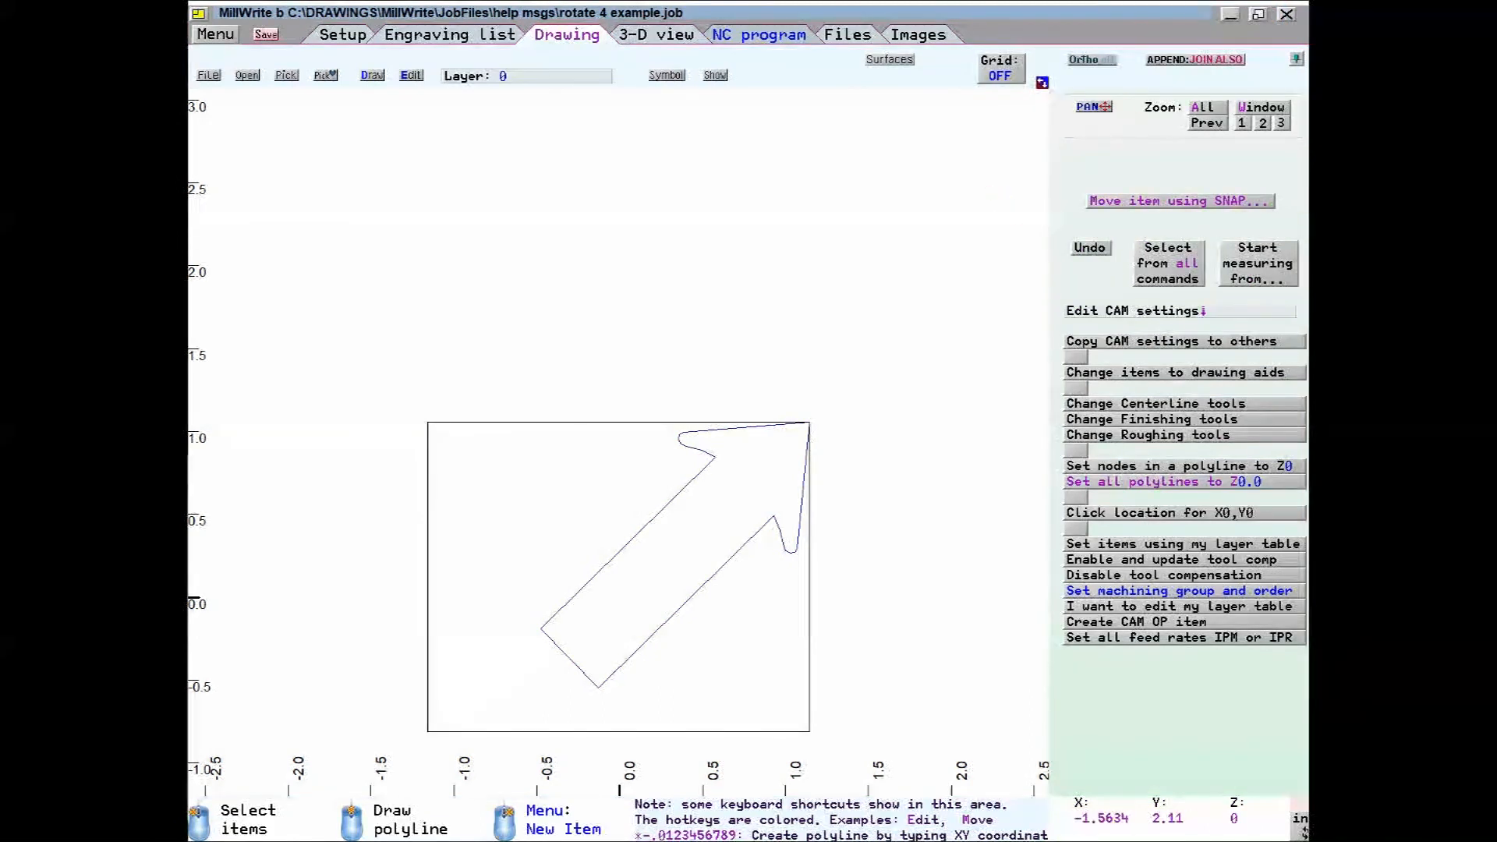